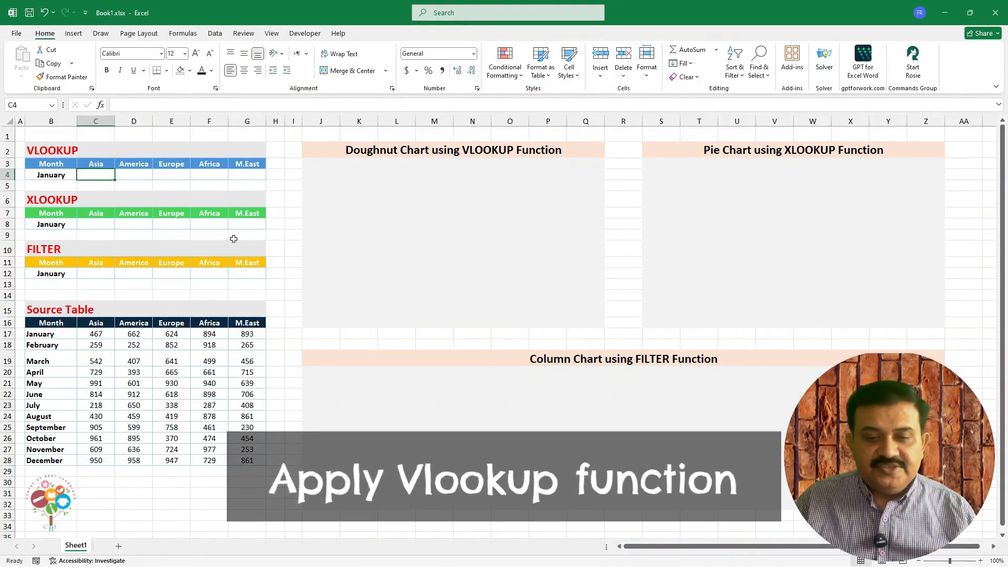
# Enter =VLOOKUP(B4,B16:G28,{2,3,4,5,6},0) in C4 under the VLOOKUP table's Asia header and center the cell.
pyautogui.write('=VLOOKU')
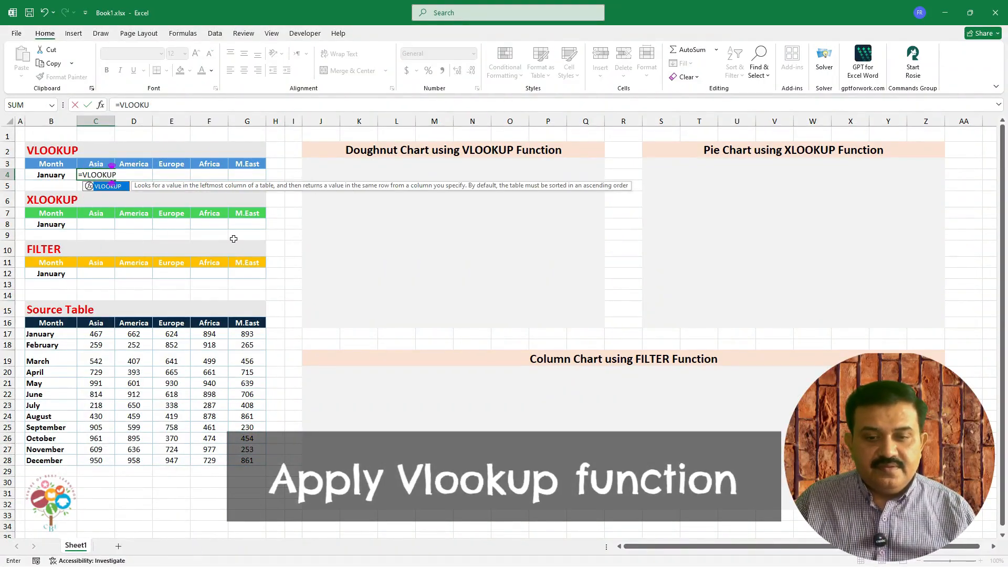
pyautogui.write('P(')
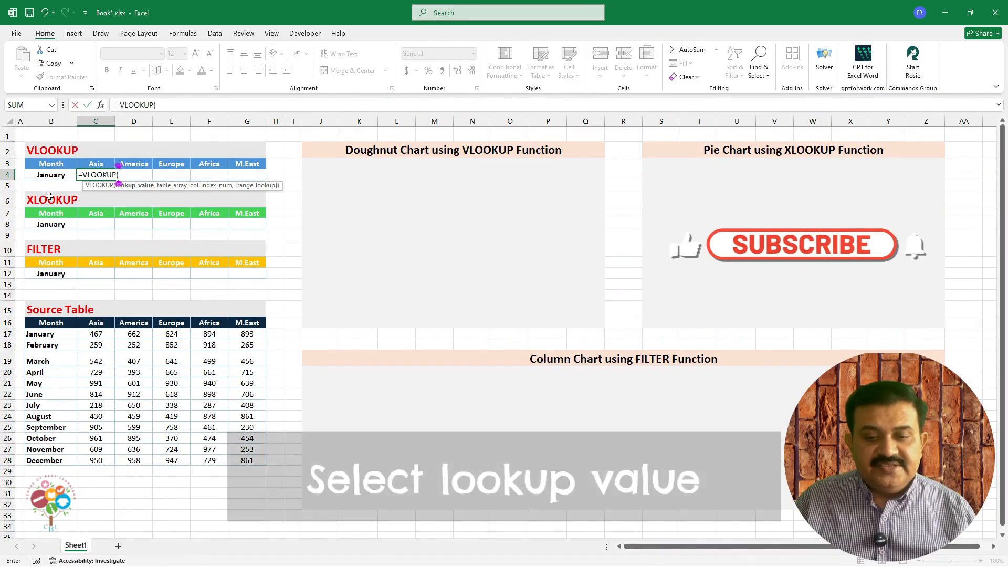
pyautogui.click(42, 176)
pyautogui.write(',')
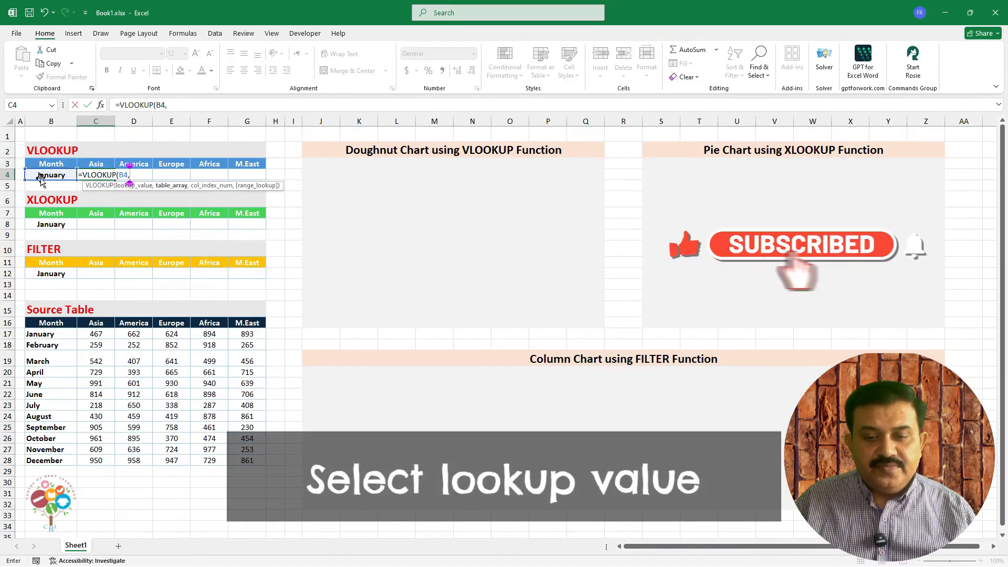
pyautogui.moveTo(39, 323); pyautogui.dragTo(255, 461)
pyautogui.write(',')
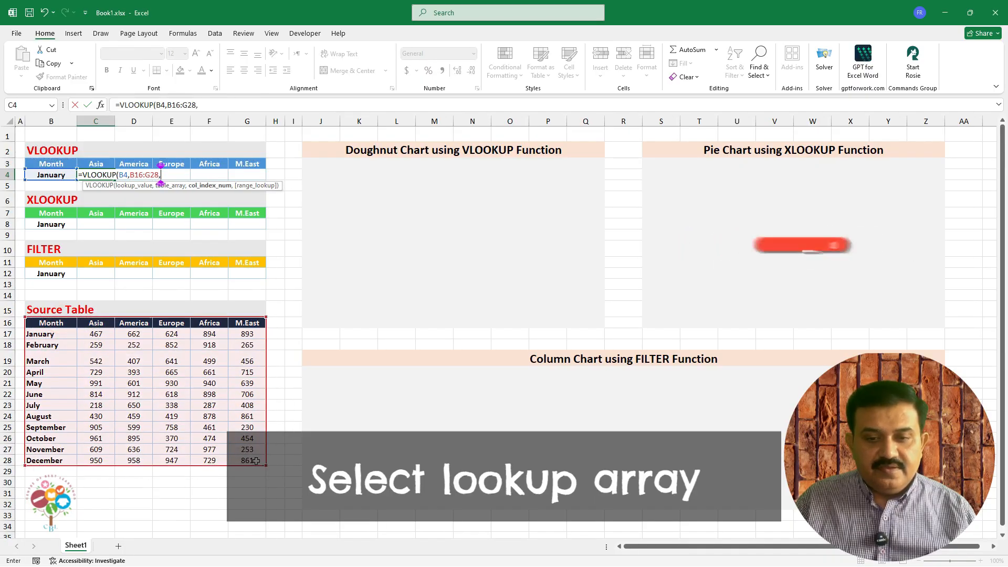
pyautogui.write('{')
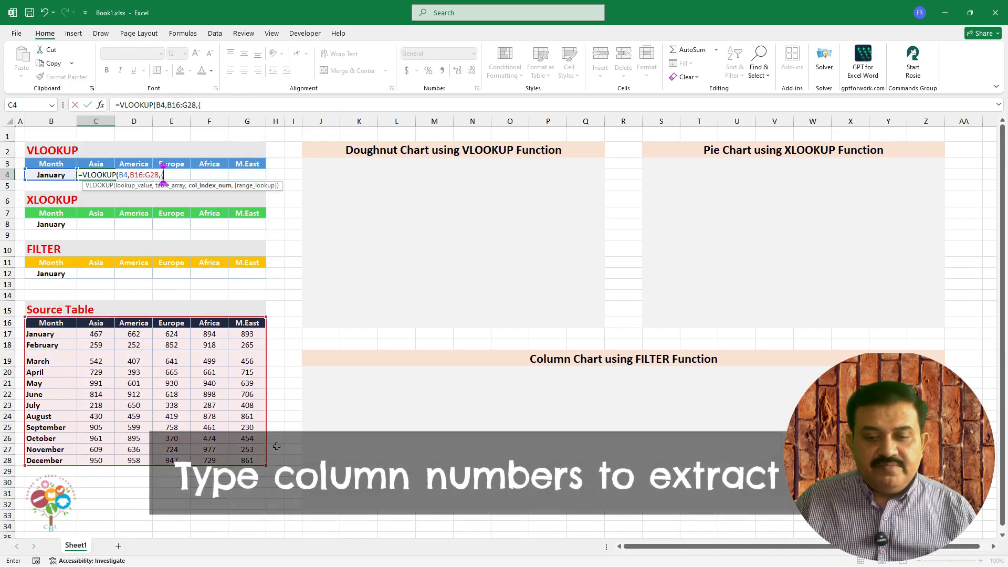
pyautogui.write('2,3,4,5,6')
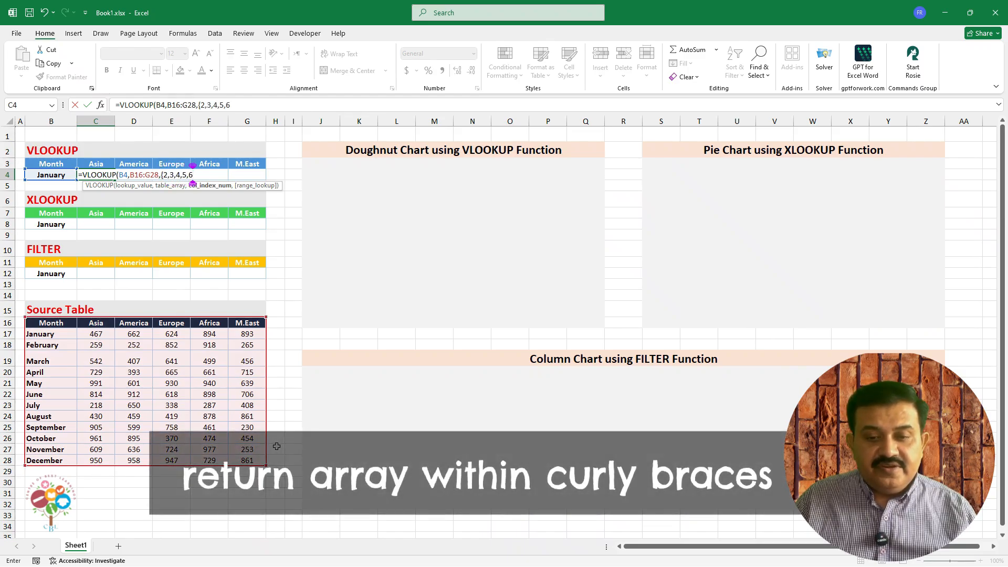
pyautogui.write('},')
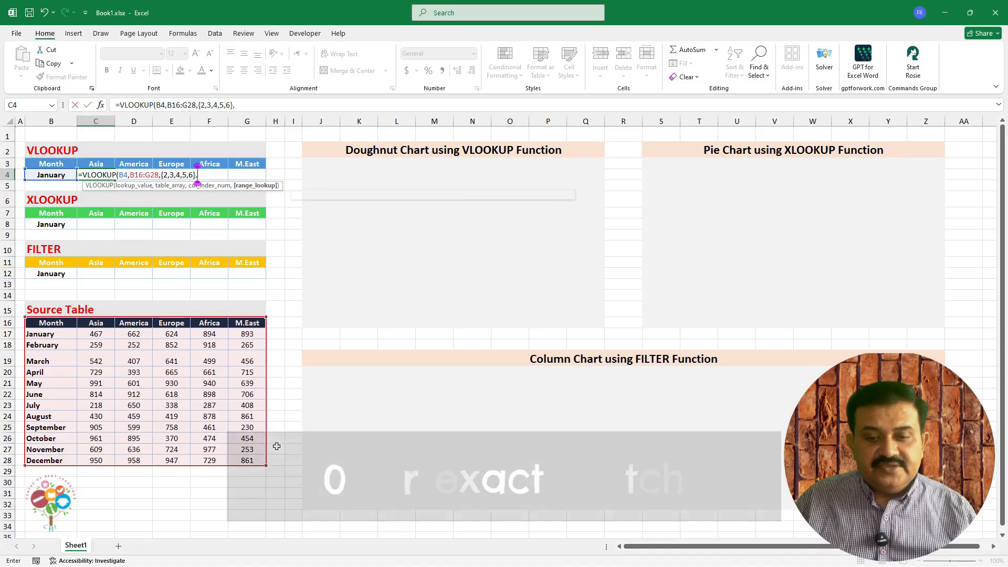
pyautogui.write('0)')
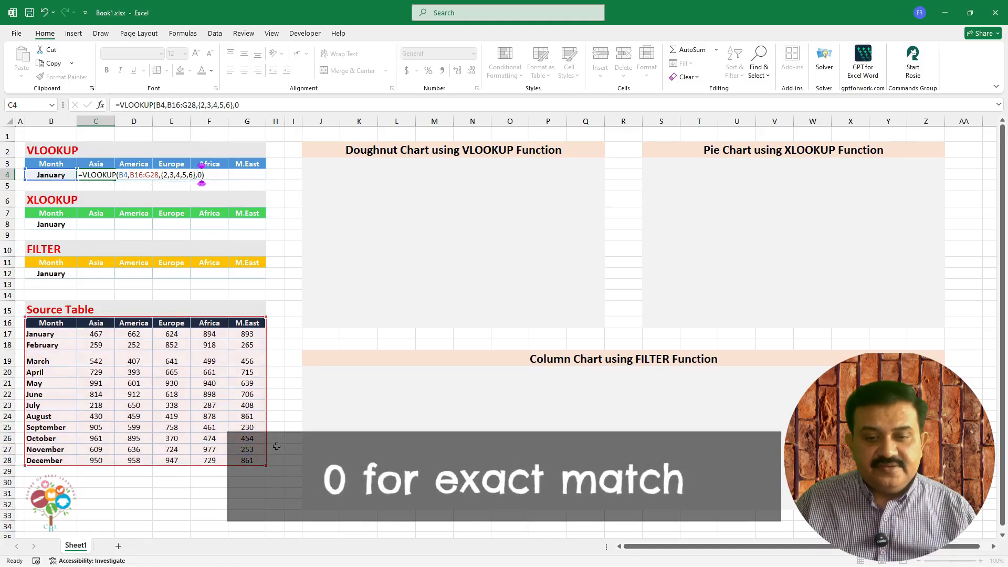
pyautogui.press('Return')
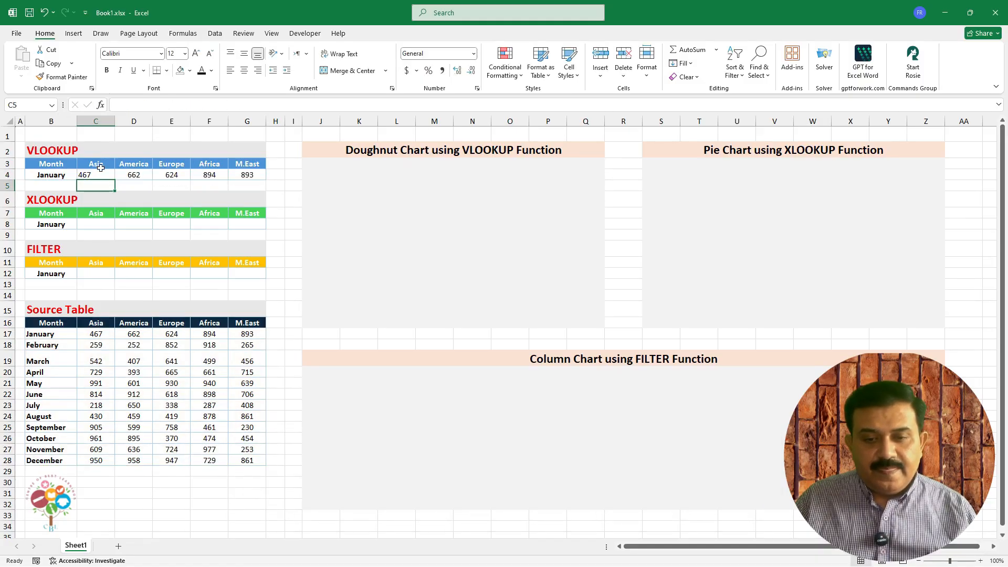
pyautogui.click(96, 175)
pyautogui.click(244, 70)
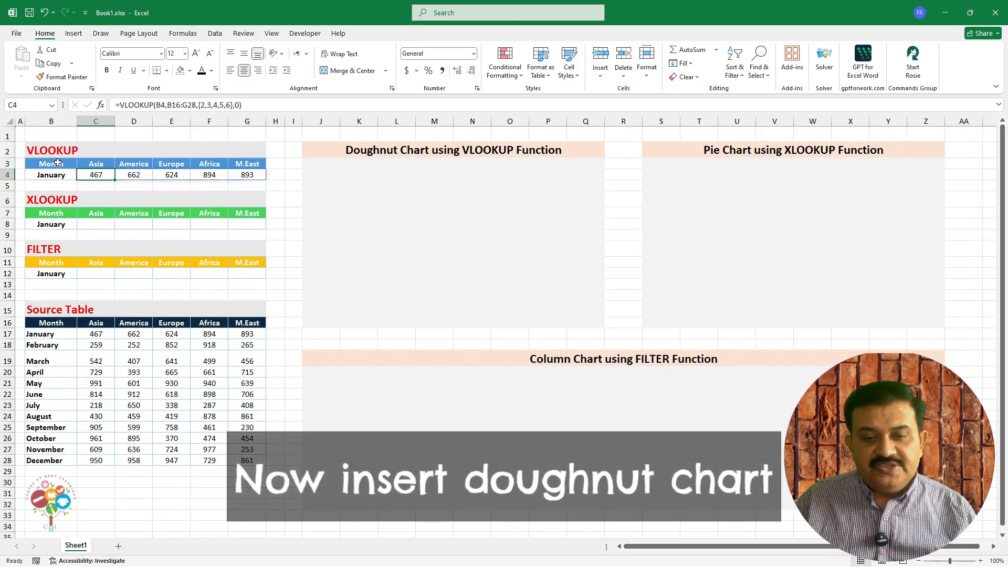
# Insert a doughnut chart from B3:G4 and fit it into the grey area under the "Doughnut Chart using VLOOKUP Function" heading.
pyautogui.moveTo(58, 162); pyautogui.dragTo(237, 180)
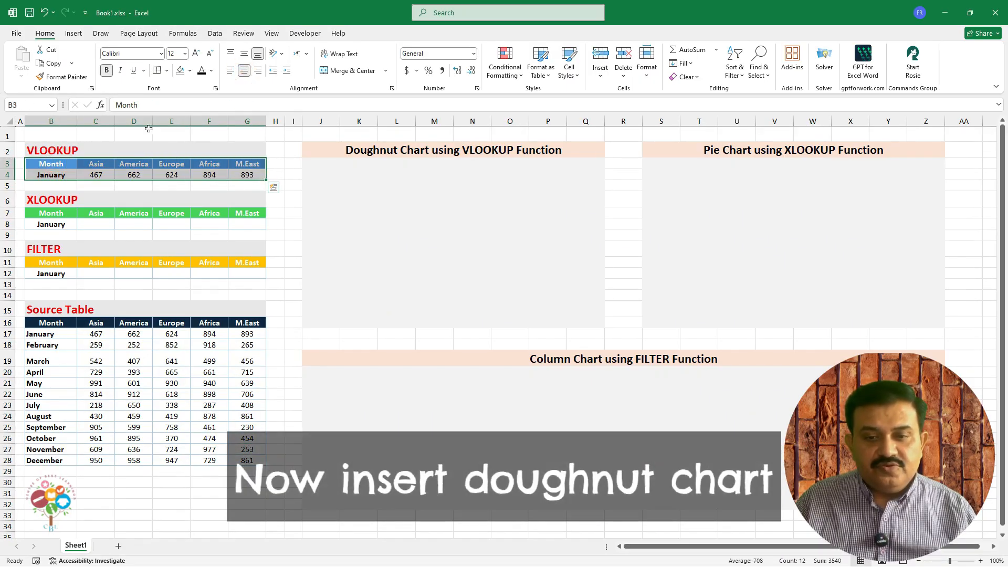
pyautogui.click(74, 33)
pyautogui.click(313, 76)
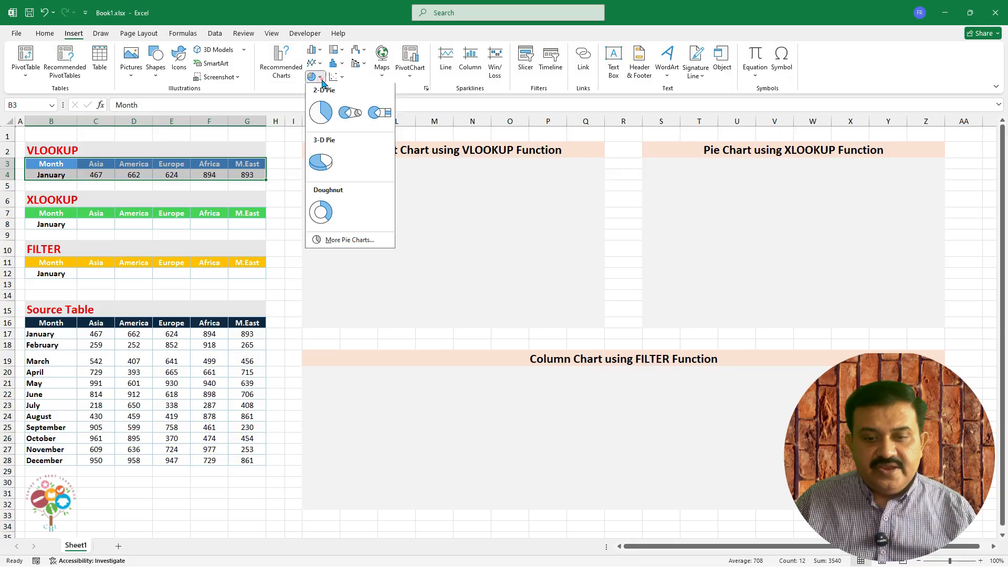
pyautogui.click(321, 213)
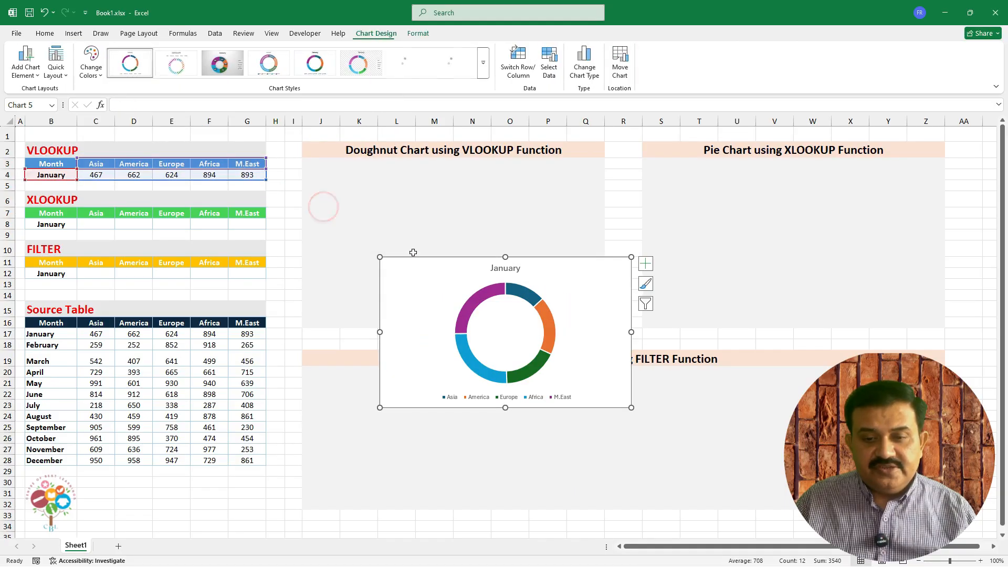
pyautogui.moveTo(413, 257); pyautogui.dragTo(339, 160)
pyautogui.moveTo(558, 311); pyautogui.dragTo(600, 325)
# Remove the chart title and the legend from the doughnut chart.
pyautogui.click(618, 171)
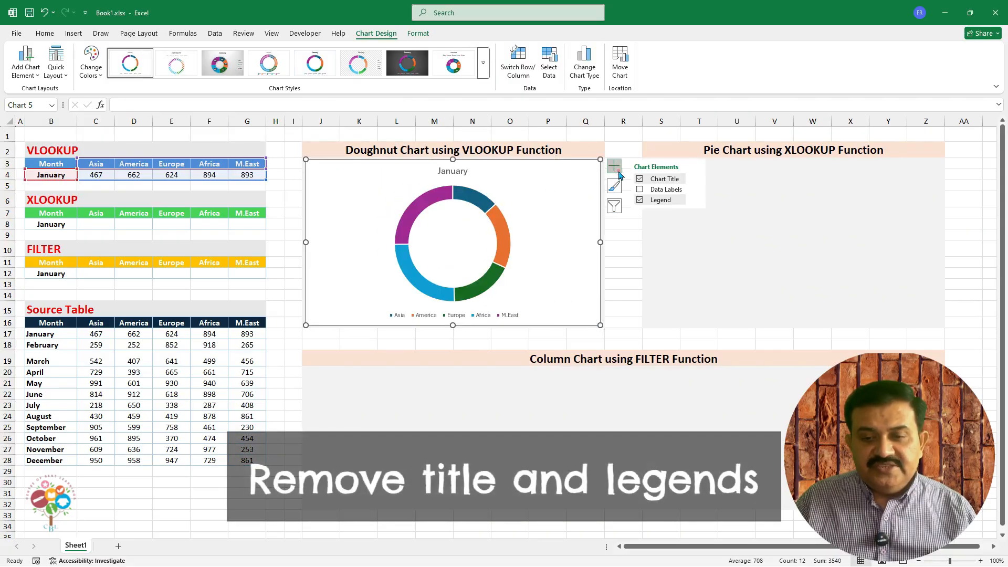
pyautogui.click(640, 179)
pyautogui.click(639, 200)
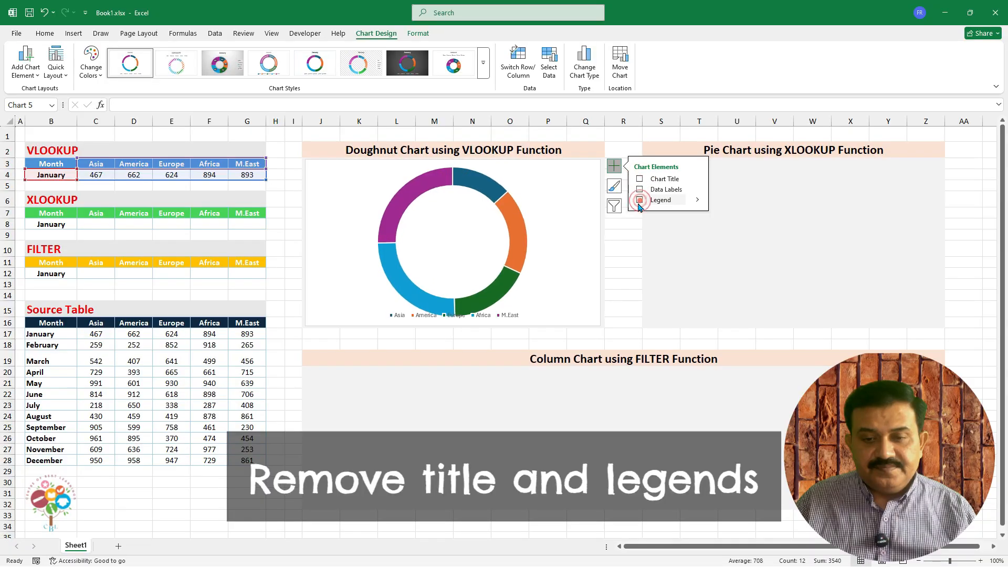
# Format the doughnut chart's chart area with no fill and no outline.
pyautogui.rightClick(339, 163)
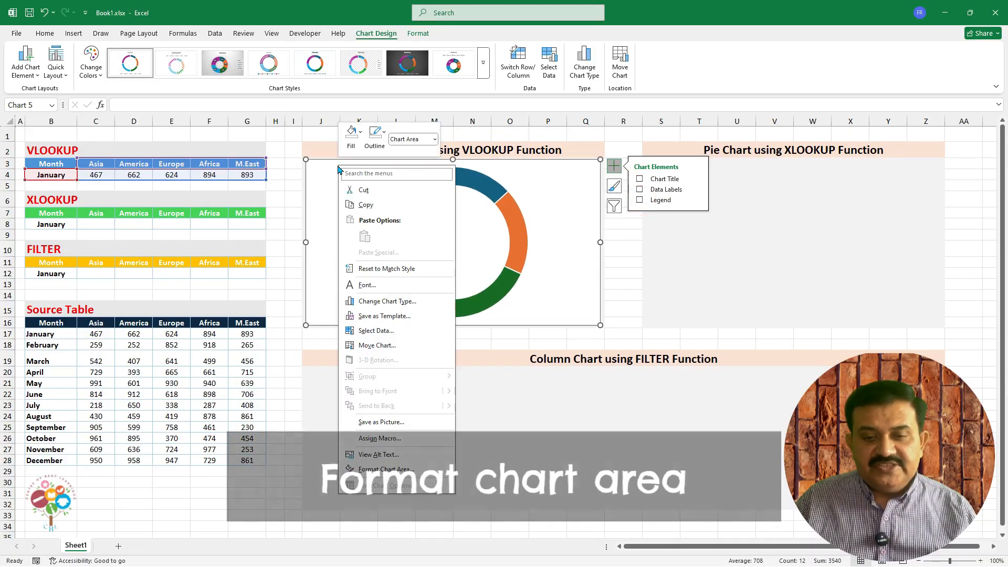
pyautogui.click(357, 137)
pyautogui.click(372, 346)
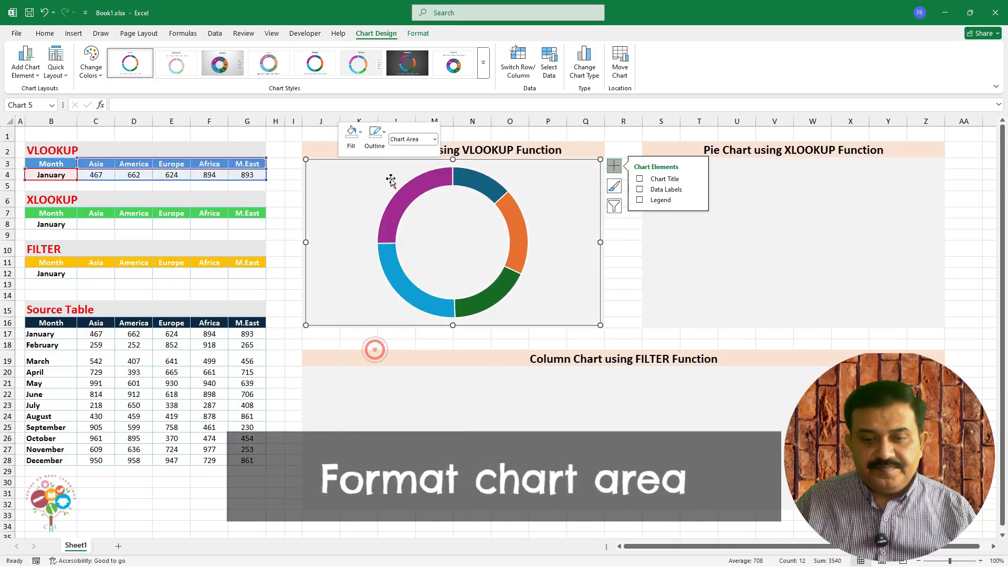
pyautogui.click(376, 138)
pyautogui.click(401, 347)
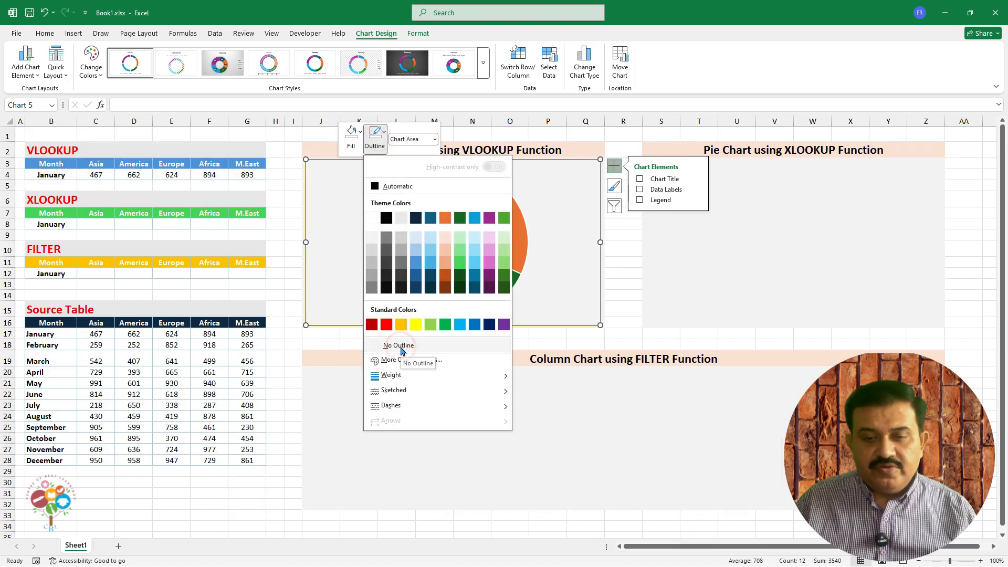
# Set the doughnut hole size of the January series to 60%.
pyautogui.click(399, 201)
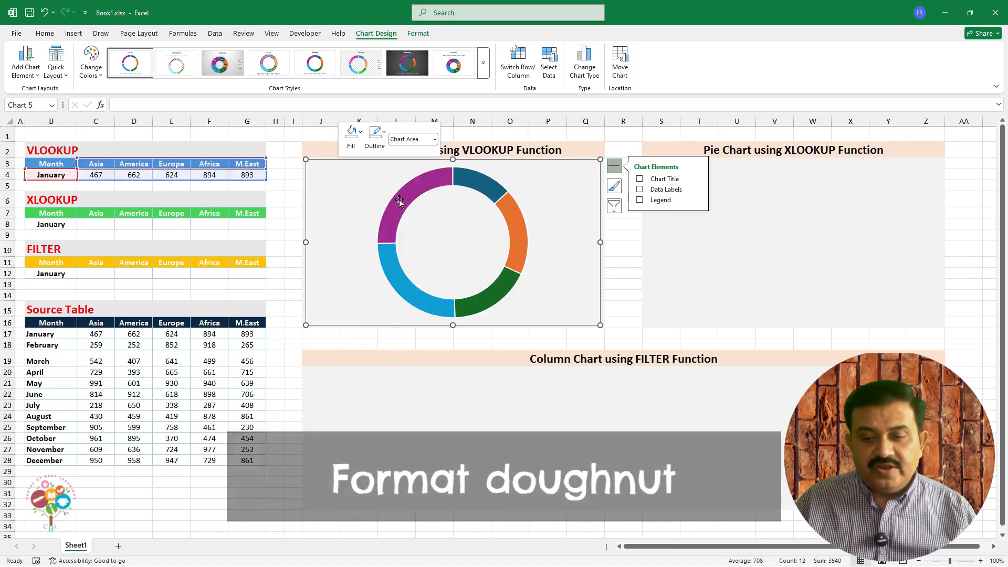
pyautogui.rightClick(399, 200)
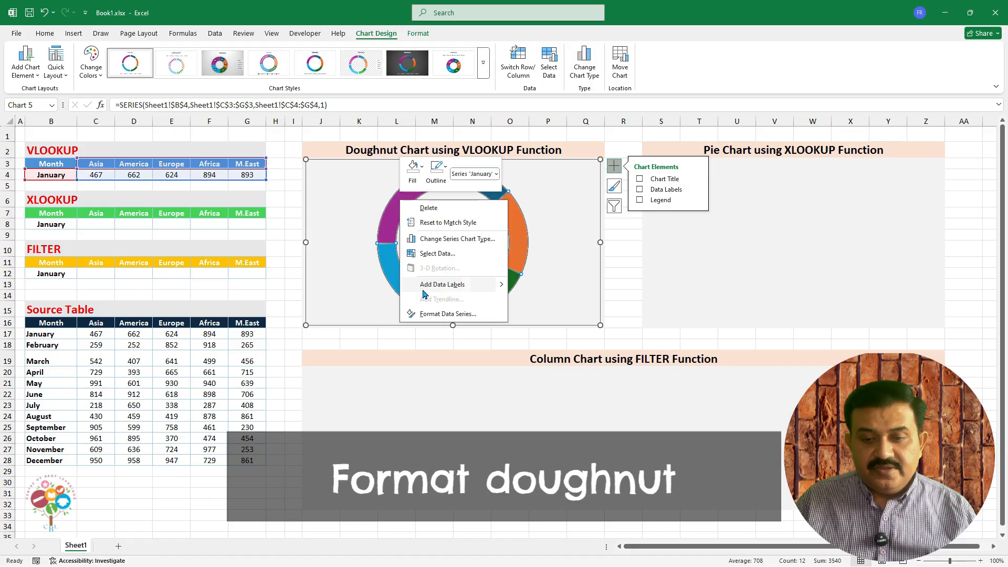
pyautogui.click(428, 314)
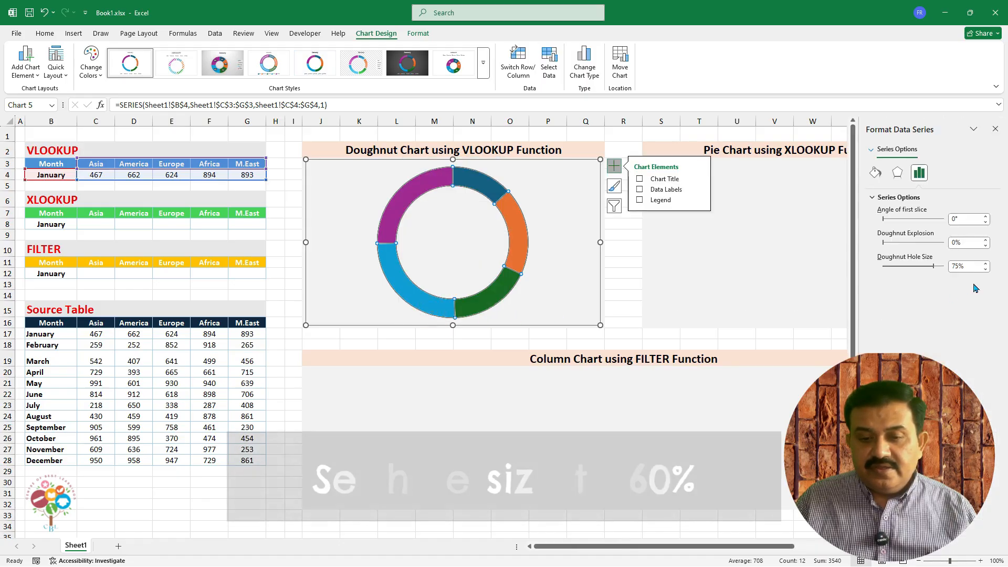
pyautogui.click(968, 266)
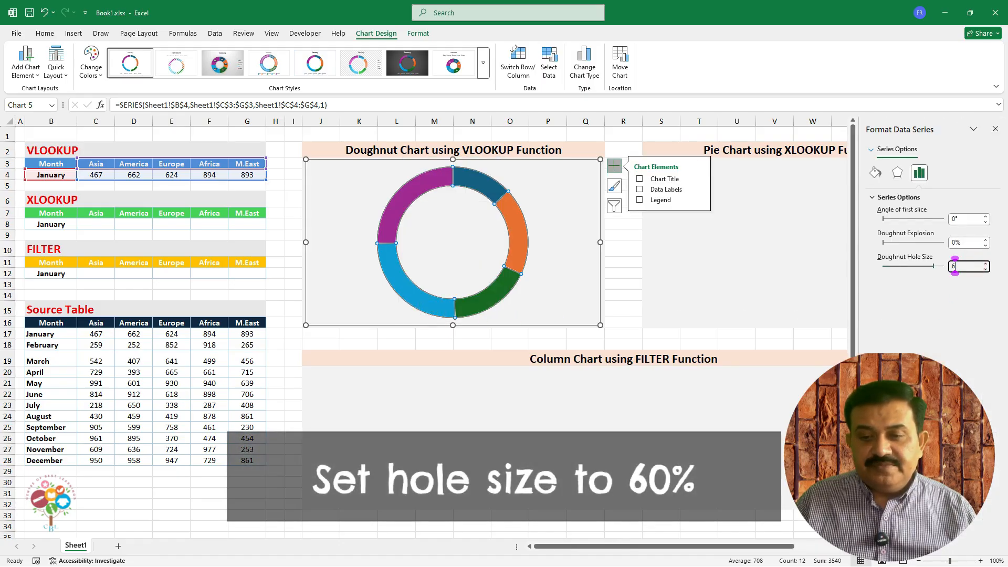
pyautogui.press('Return')
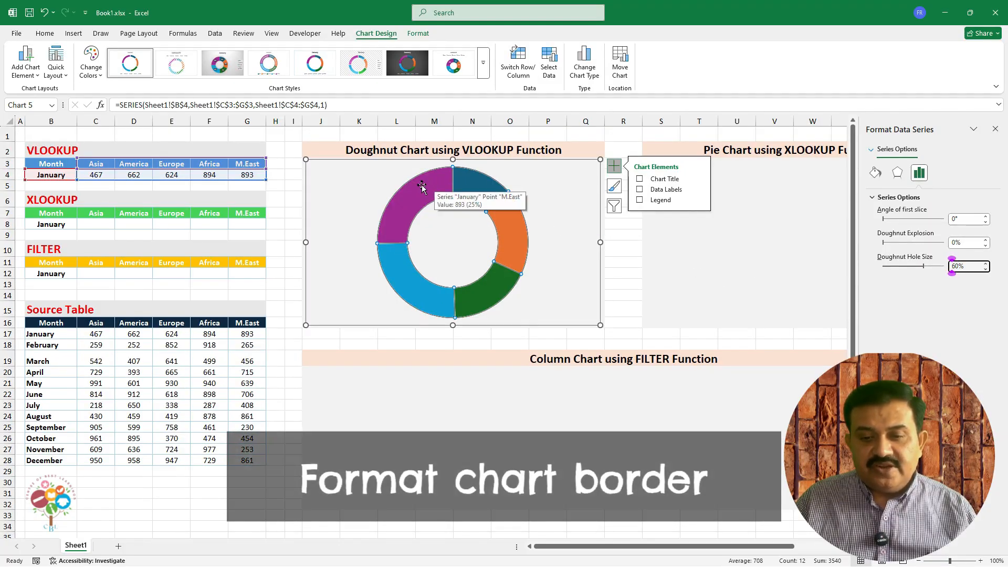
# Give the doughnut series a 3 pt border with a chosen color and a dashed line style.
pyautogui.click(875, 172)
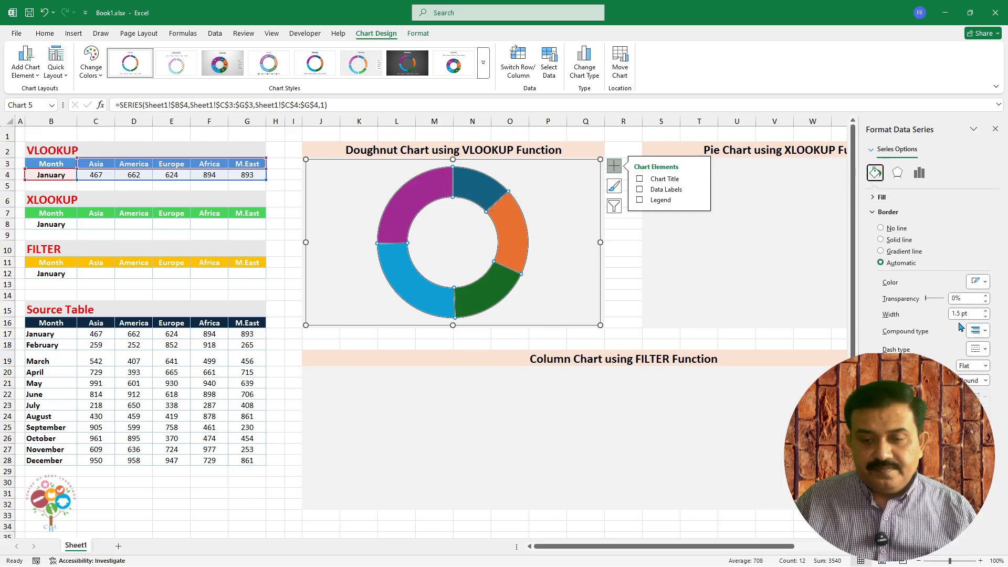
pyautogui.click(984, 312)
pyautogui.click(984, 312)
pyautogui.click(985, 312)
pyautogui.click(984, 312)
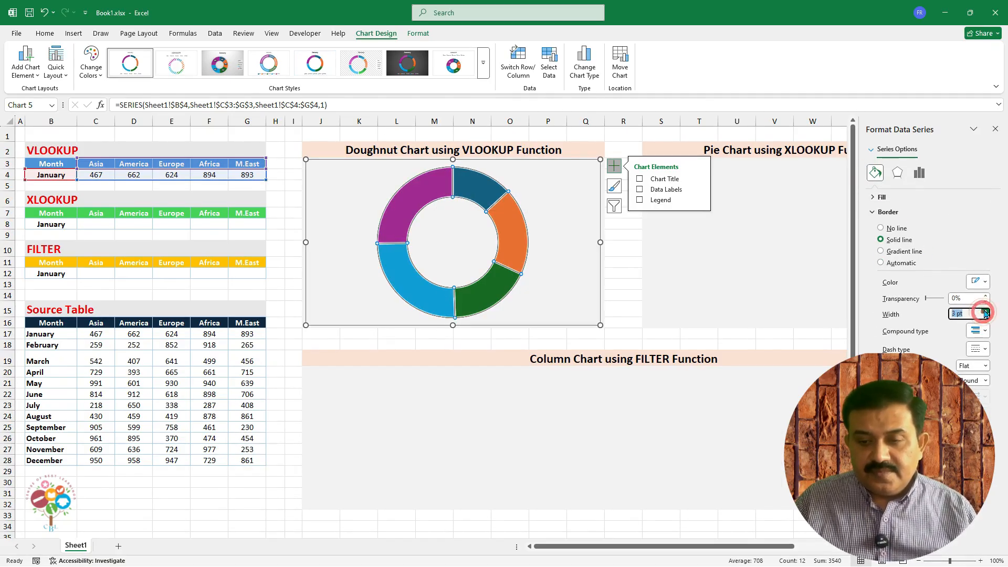
pyautogui.click(983, 281)
pyautogui.click(968, 359)
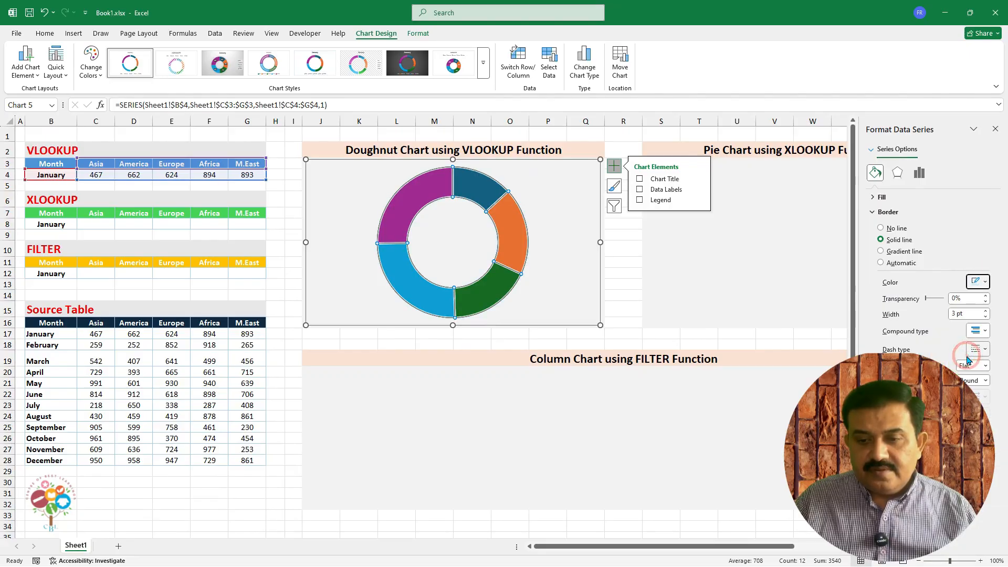
pyautogui.click(978, 348)
pyautogui.click(978, 385)
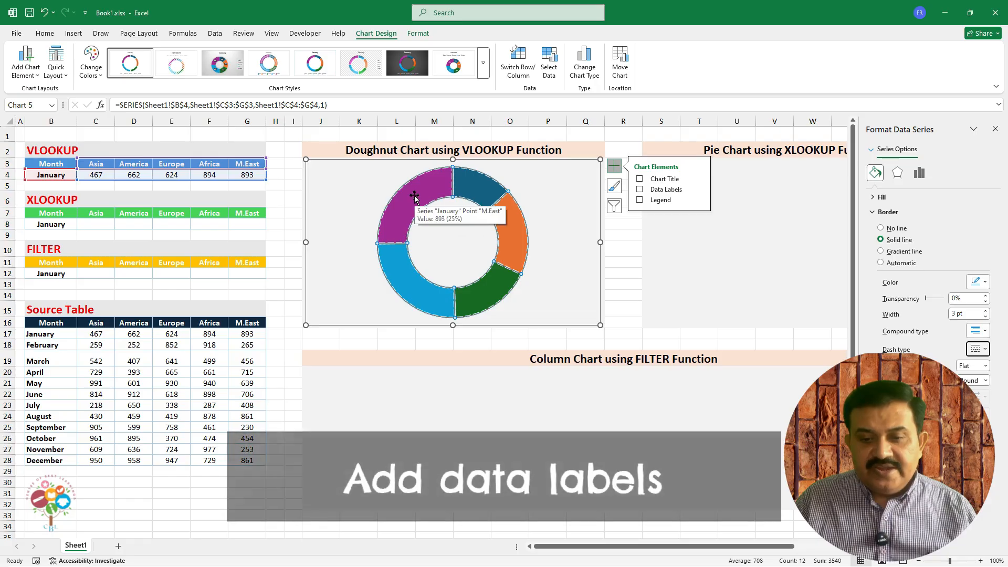
# Add data labels to the doughnut series showing category name, value and percentage, separated by a new line.
pyautogui.rightClick(416, 201)
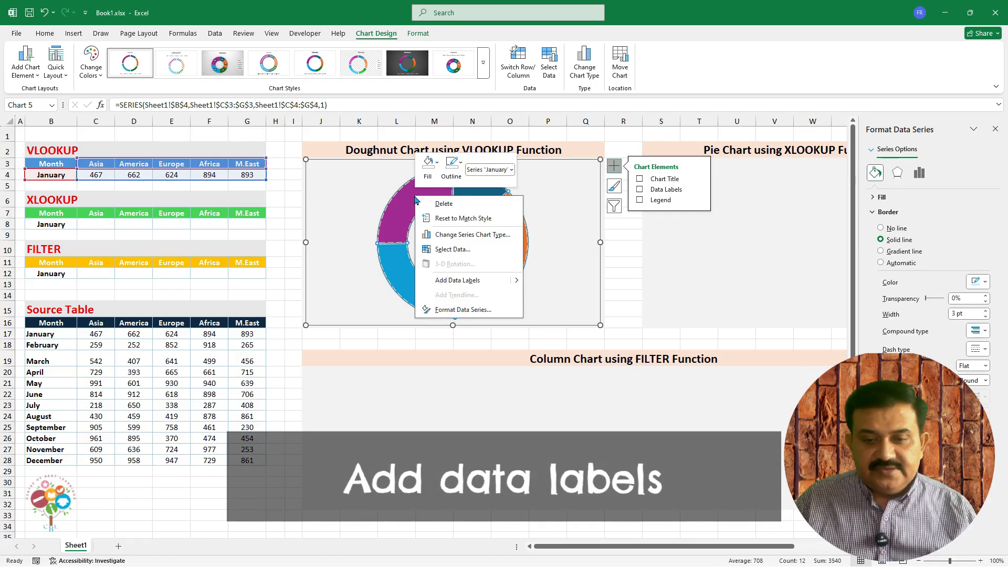
pyautogui.click(445, 281)
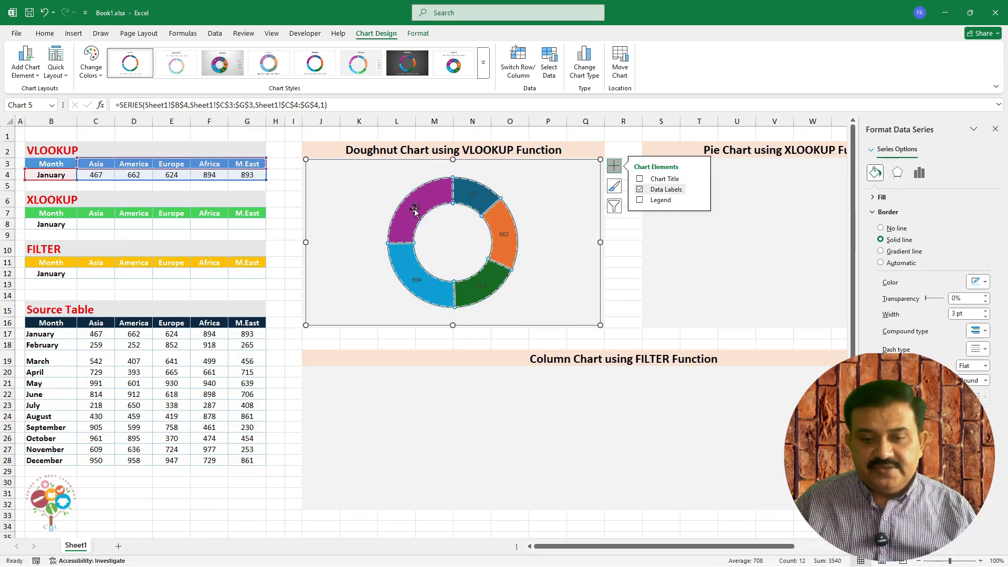
pyautogui.click(415, 208)
pyautogui.rightClick(415, 207)
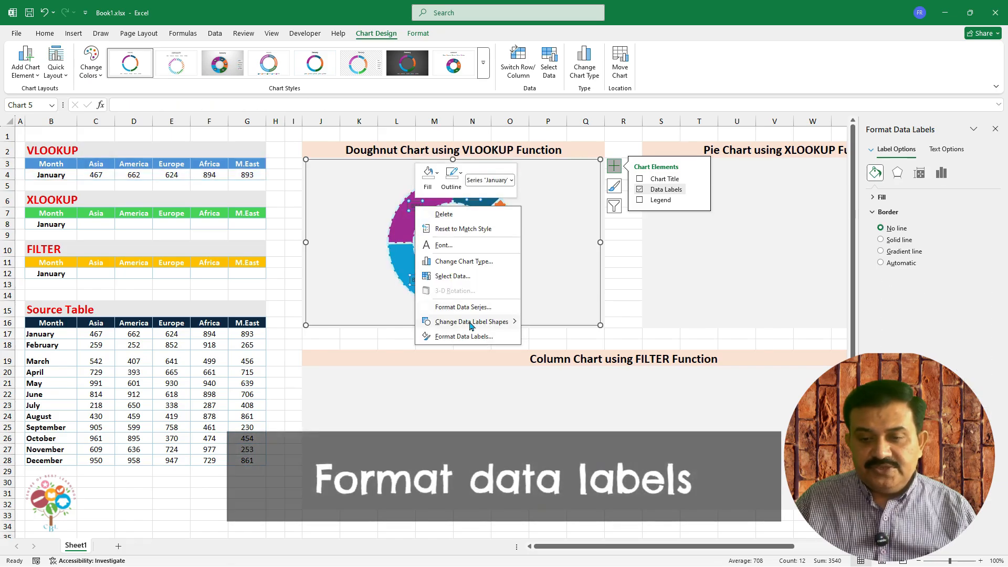
pyautogui.click(468, 336)
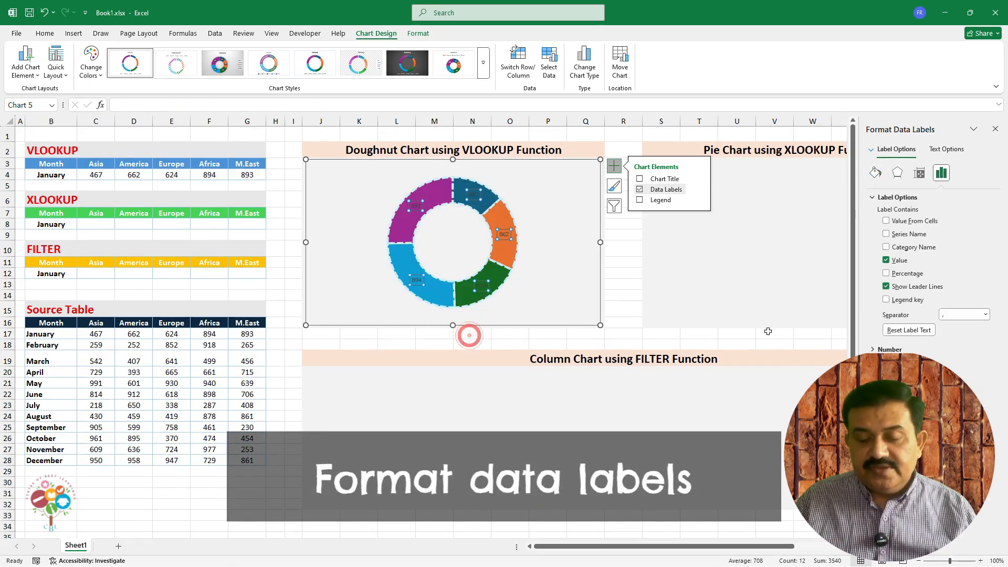
pyautogui.click(887, 273)
pyautogui.click(887, 247)
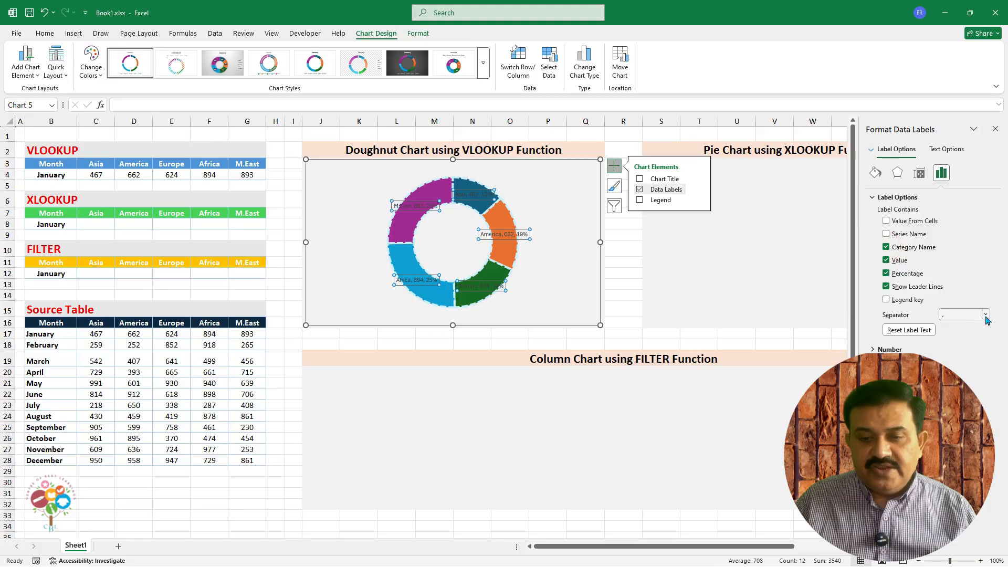
pyautogui.click(986, 315)
pyautogui.click(958, 356)
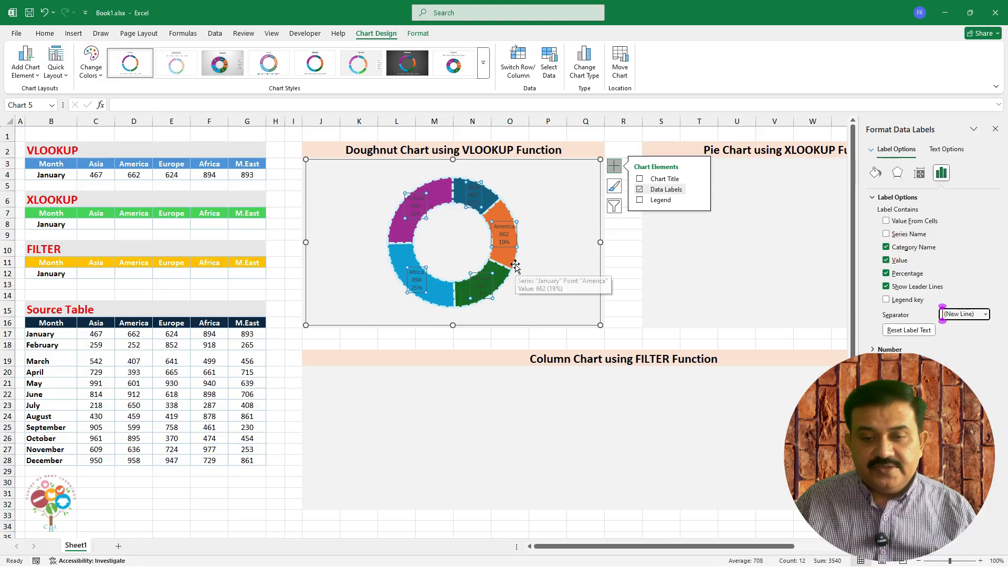
# Enlarge the doughnut chart's plot area so the ring nearly fills the chart's height.
pyautogui.click(389, 185)
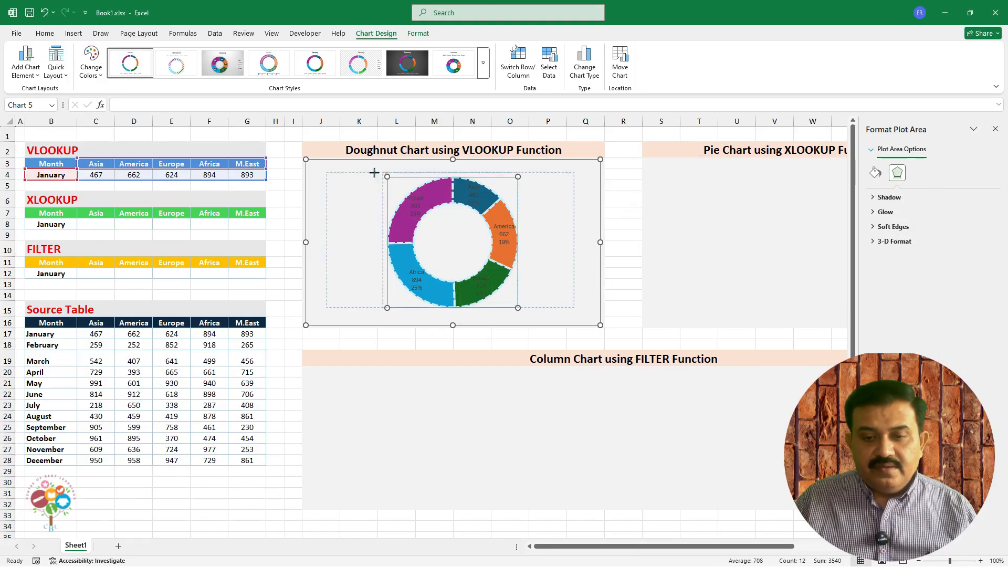
pyautogui.moveTo(375, 174); pyautogui.dragTo(374, 164)
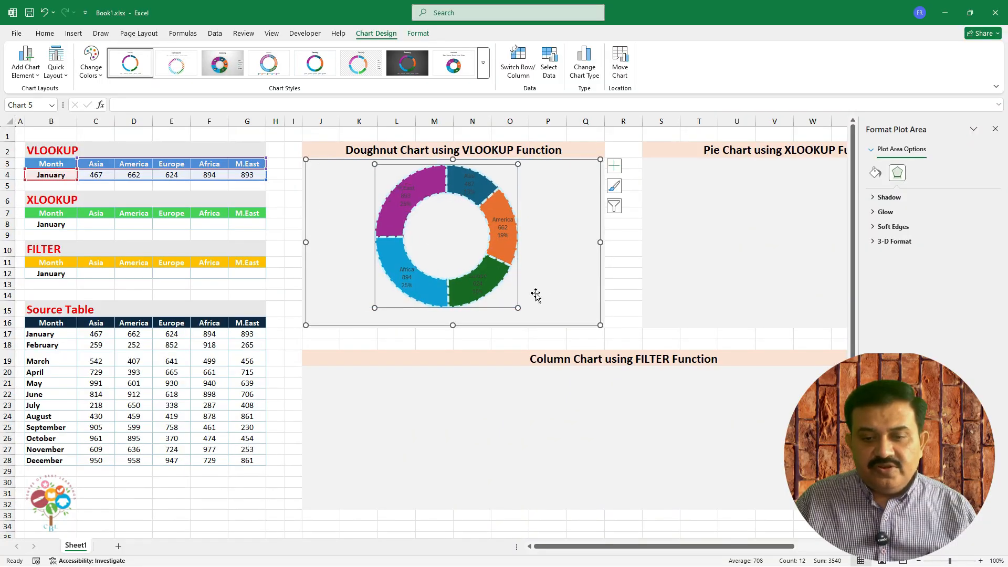
pyautogui.moveTo(533, 316); pyautogui.dragTo(533, 317)
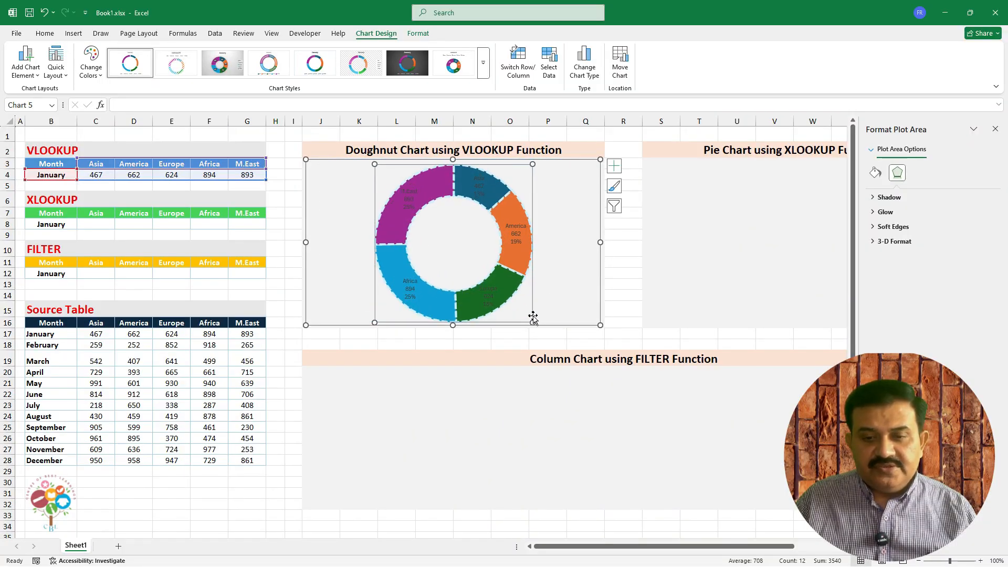
# Make the doughnut chart's data labels bold with a white font color.
pyautogui.click(412, 195)
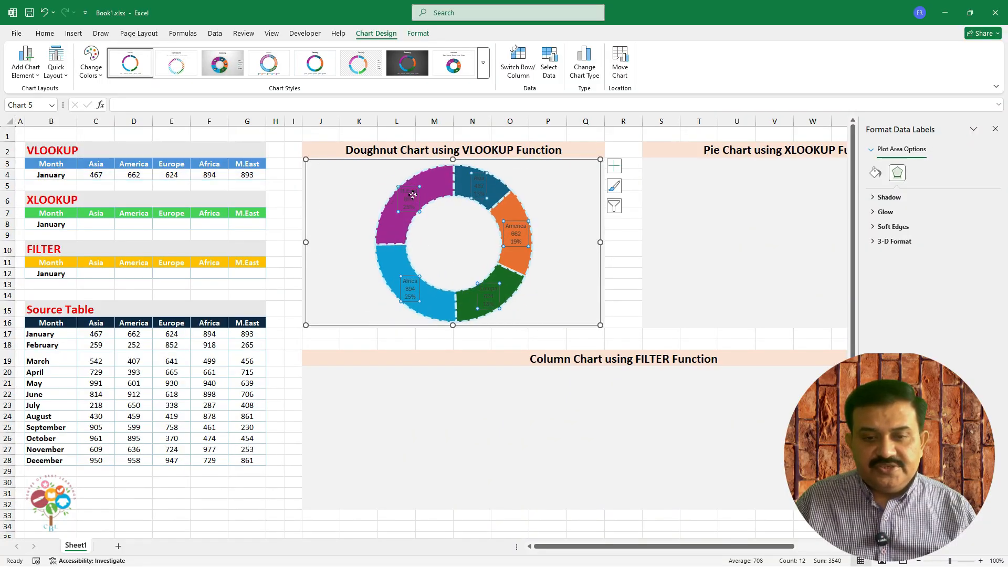
pyautogui.click(39, 34)
pyautogui.click(211, 70)
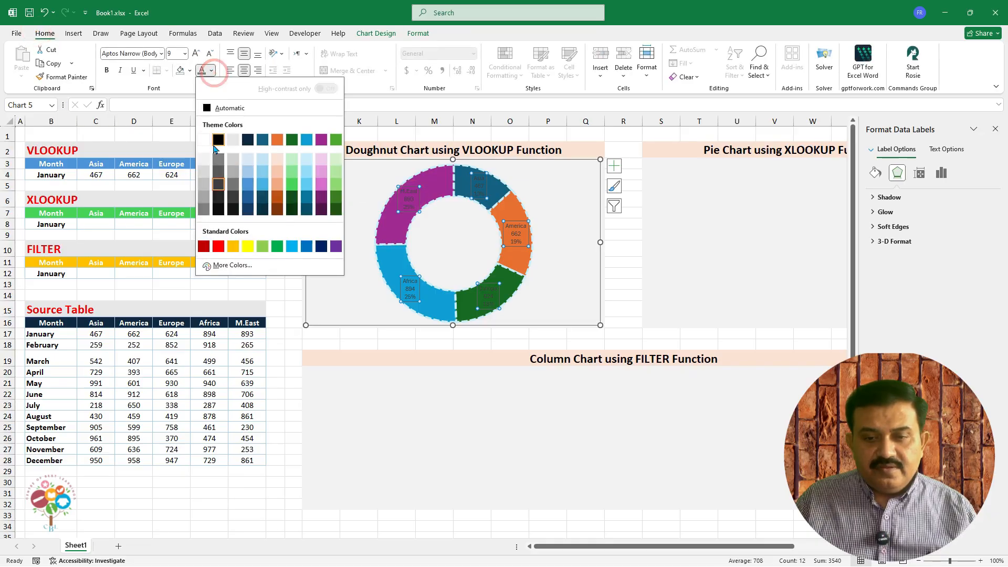
pyautogui.click(205, 136)
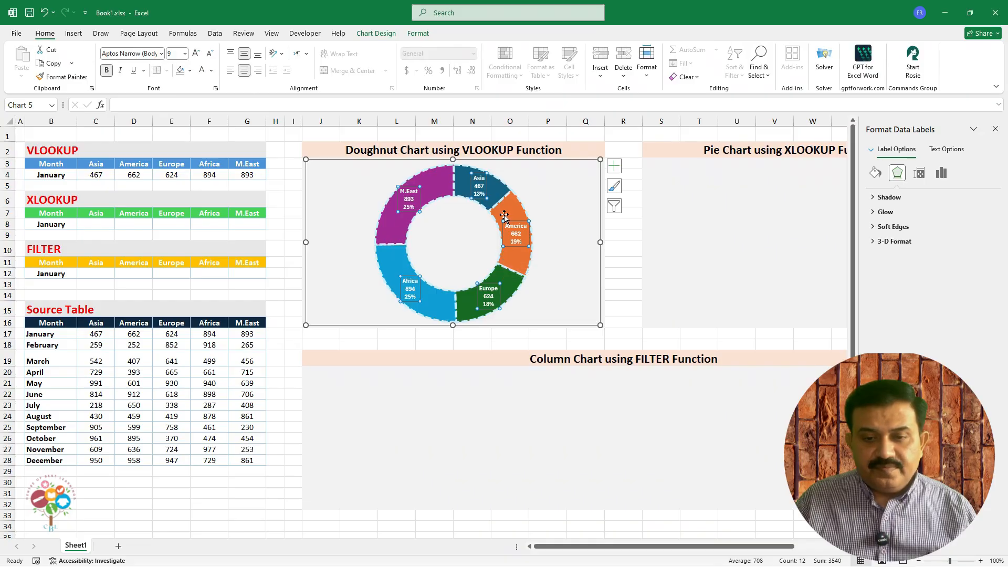
# Add a text box in the doughnut's center hole and link it to the month cell with =Sheet1!$B$4.
pyautogui.click(73, 33)
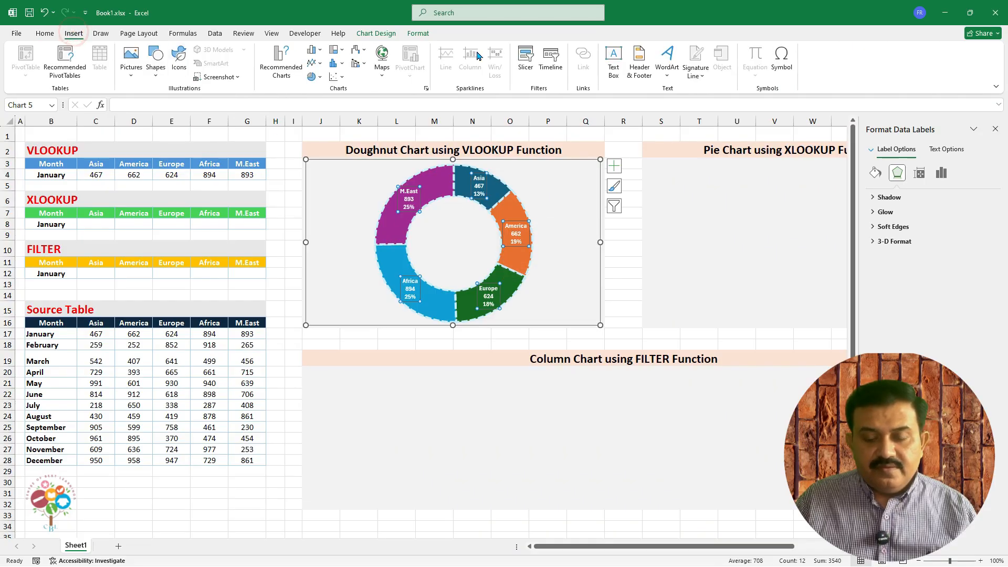
pyautogui.click(613, 53)
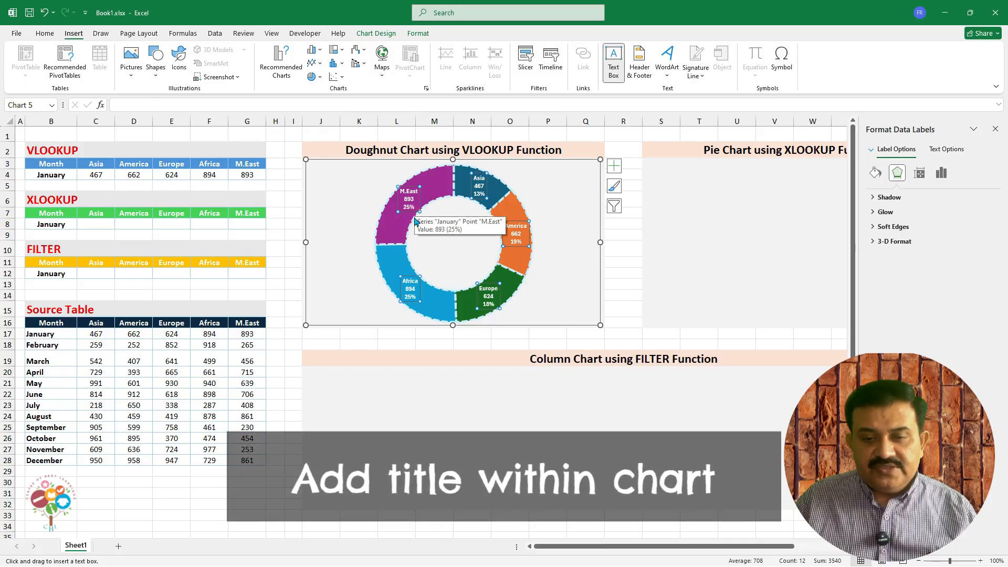
pyautogui.moveTo(415, 222); pyautogui.dragTo(493, 266)
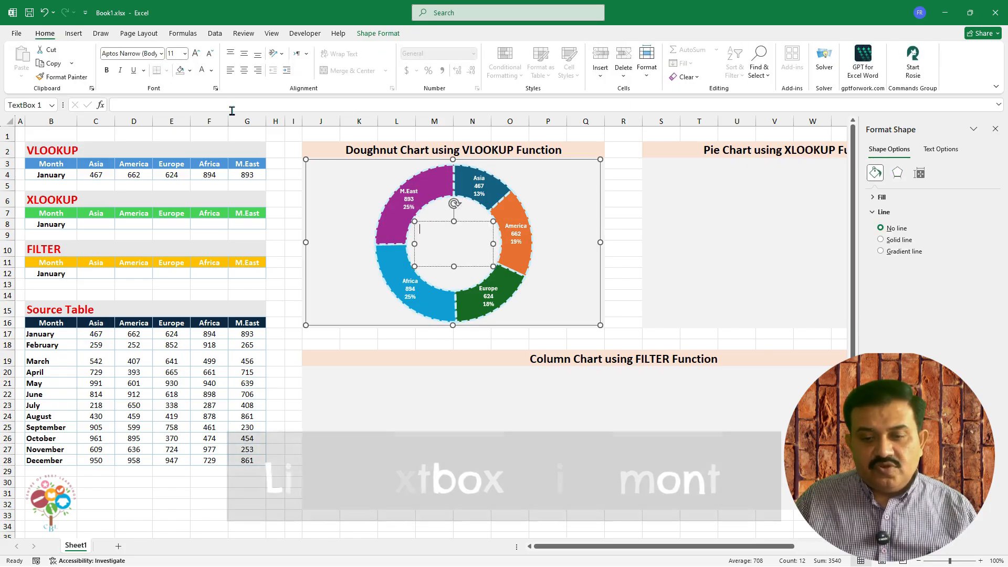
pyautogui.click(231, 109)
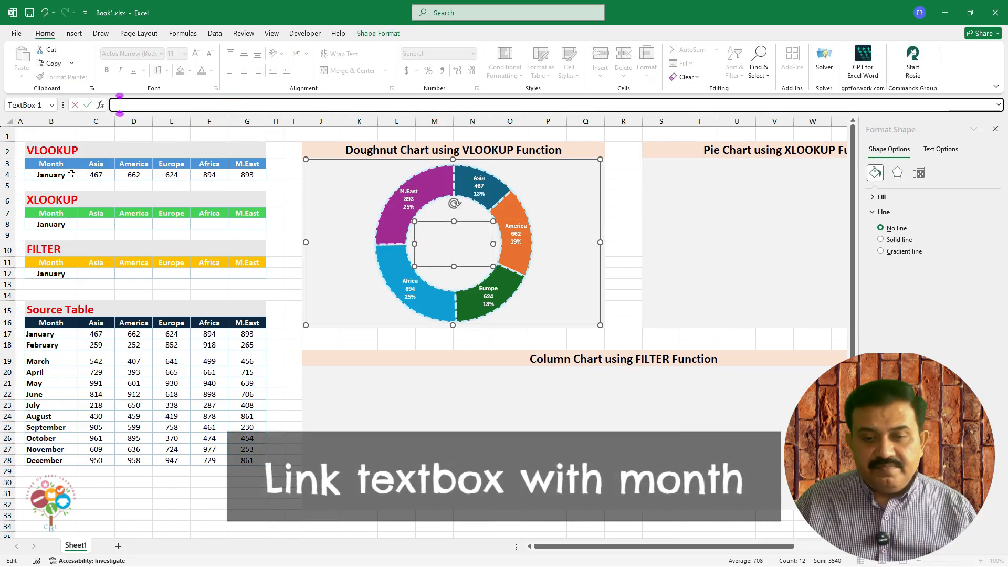
pyautogui.press('Return')
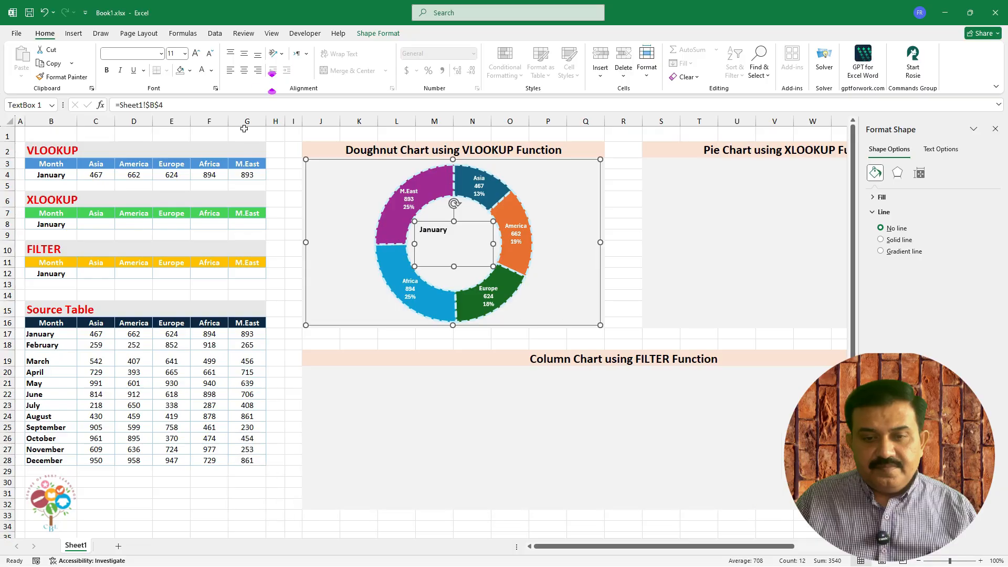
# Center the linked month text horizontally and vertically in its text box, and format it as 24 pt in gray.
pyautogui.click(244, 72)
pyautogui.click(245, 55)
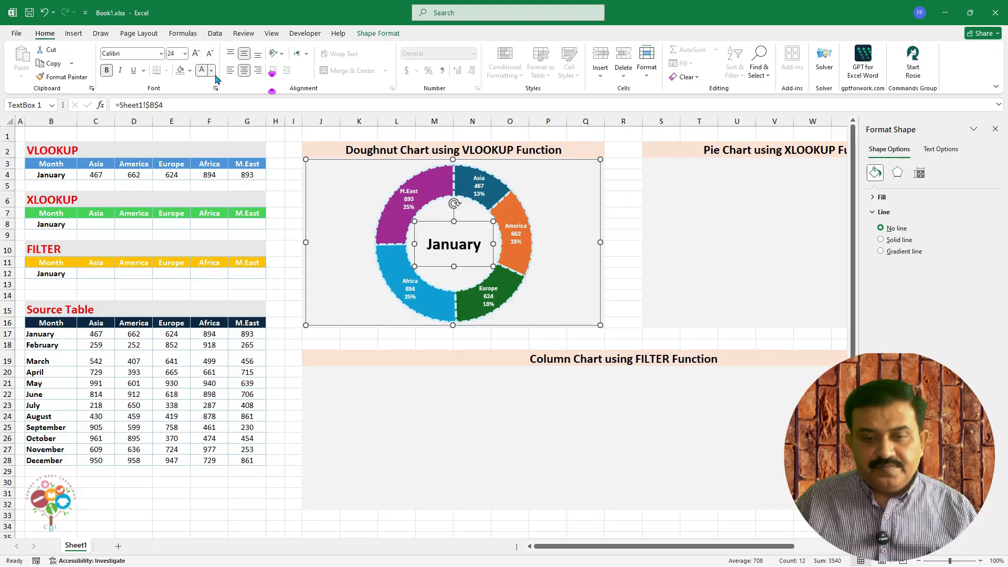
pyautogui.click(212, 71)
pyautogui.click(203, 209)
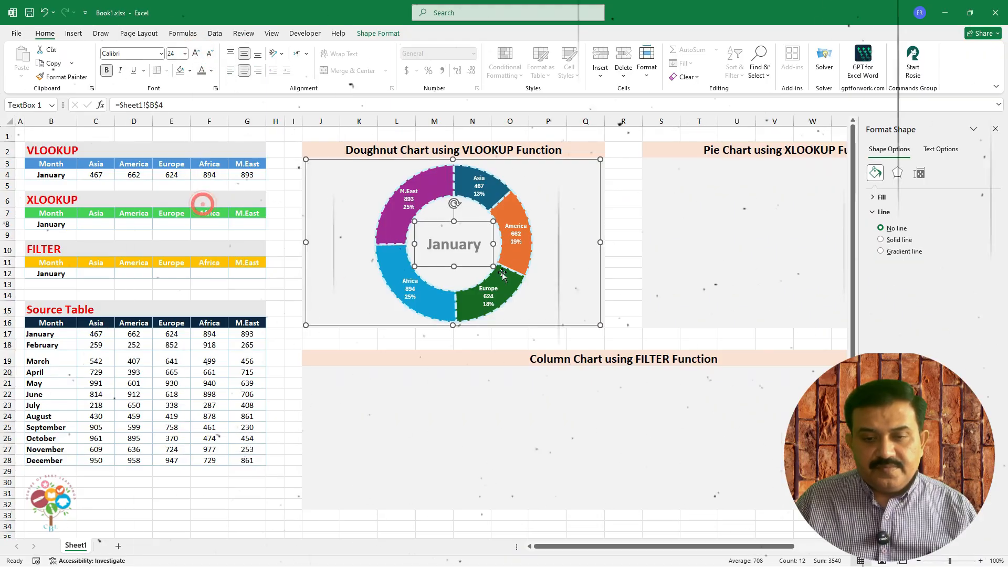
pyautogui.click(536, 187)
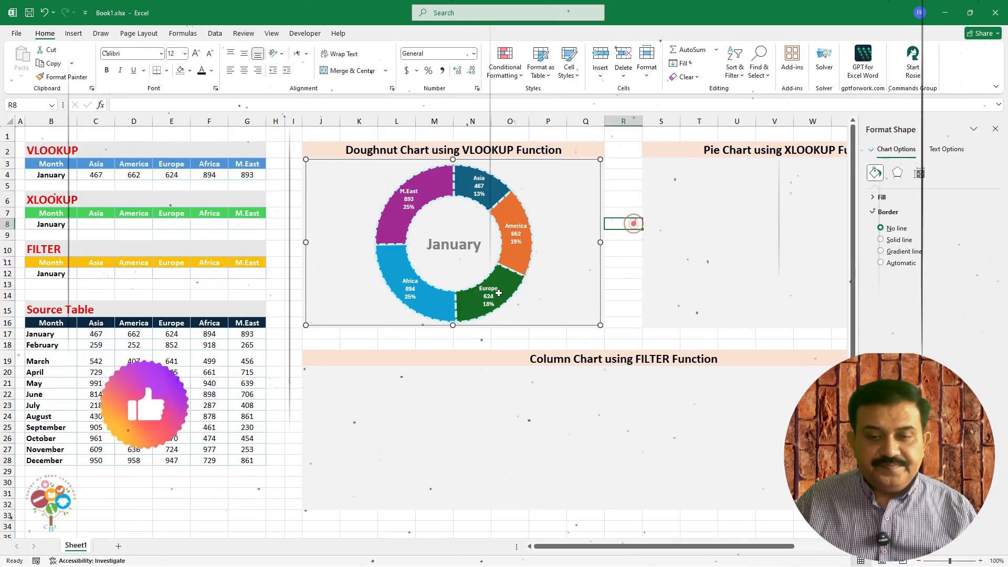
pyautogui.click(633, 216)
# Choose April as the month in cell B4 of the VLOOKUP table.
pyautogui.click(75, 176)
pyautogui.click(82, 175)
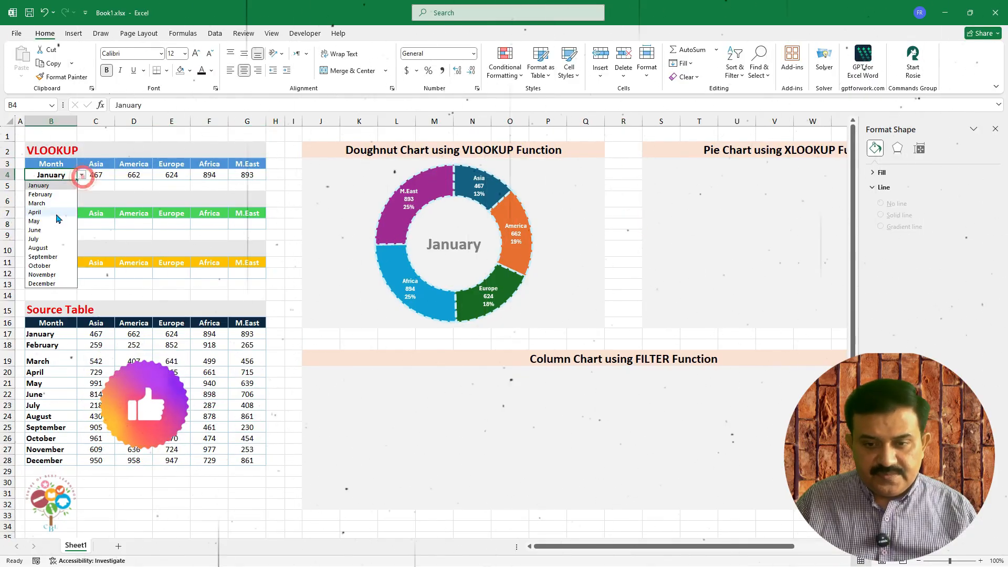
pyautogui.click(50, 211)
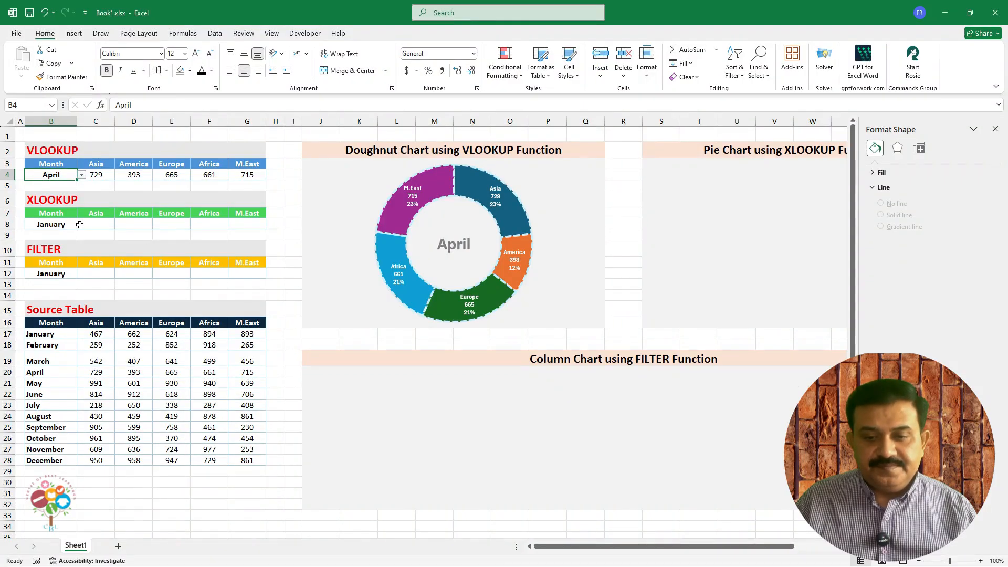
# Enter =XLOOKUP(B8,B17:B28,C17:G28) in cell C8 of the XLOOKUP table and center the cell's content.
pyautogui.click(80, 225)
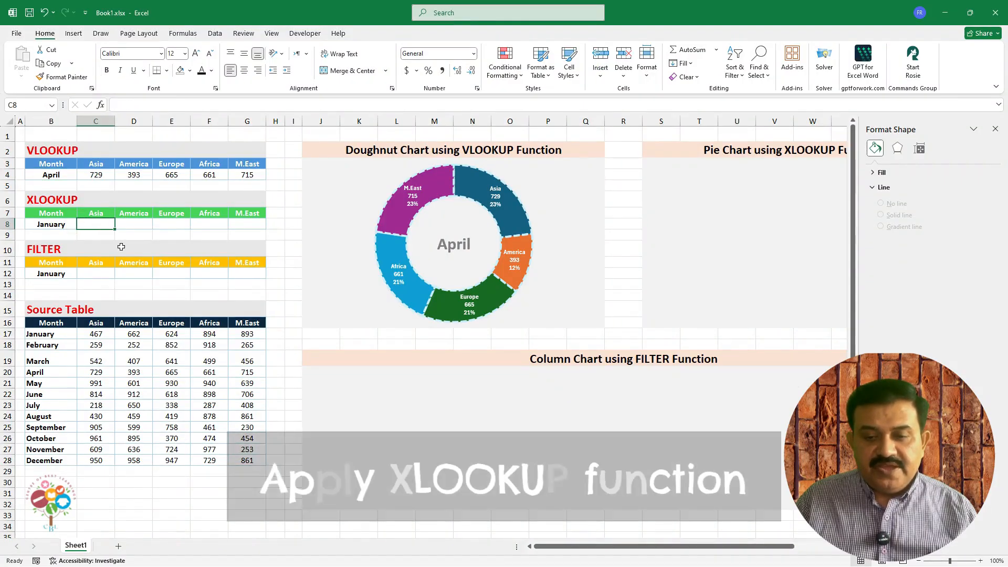
pyautogui.write('=')
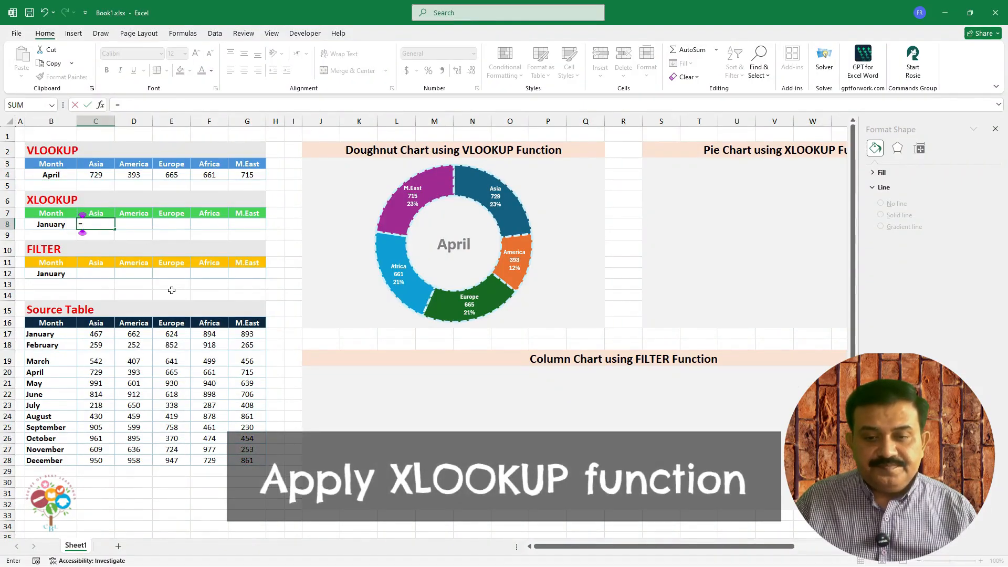
pyautogui.write('XLOOKUP')
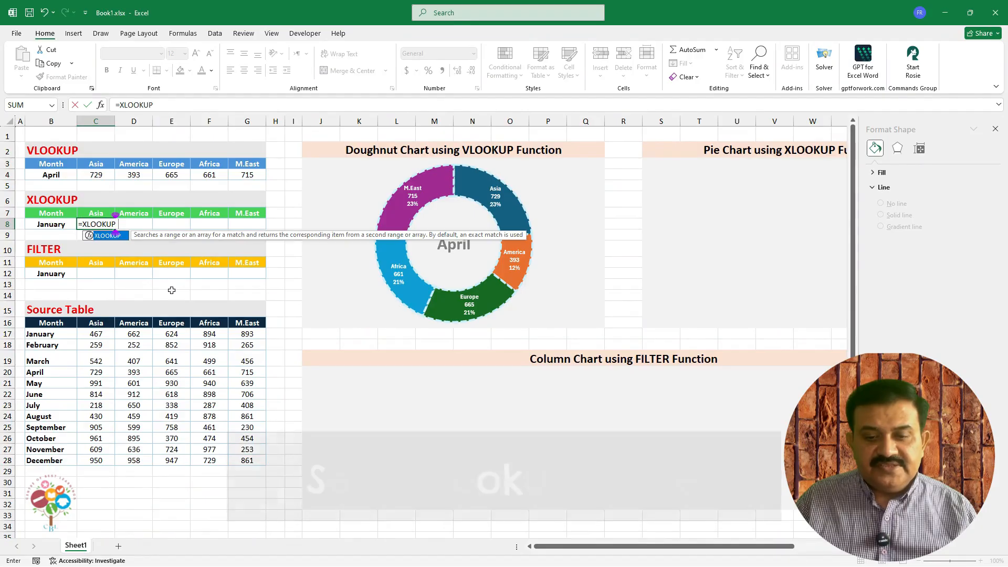
pyautogui.write('(B8')
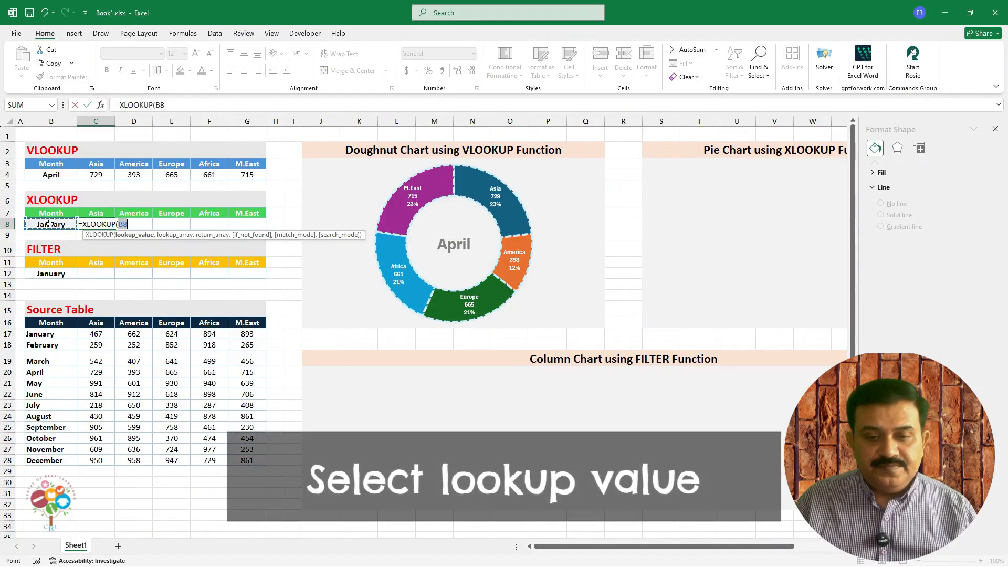
pyautogui.write(',')
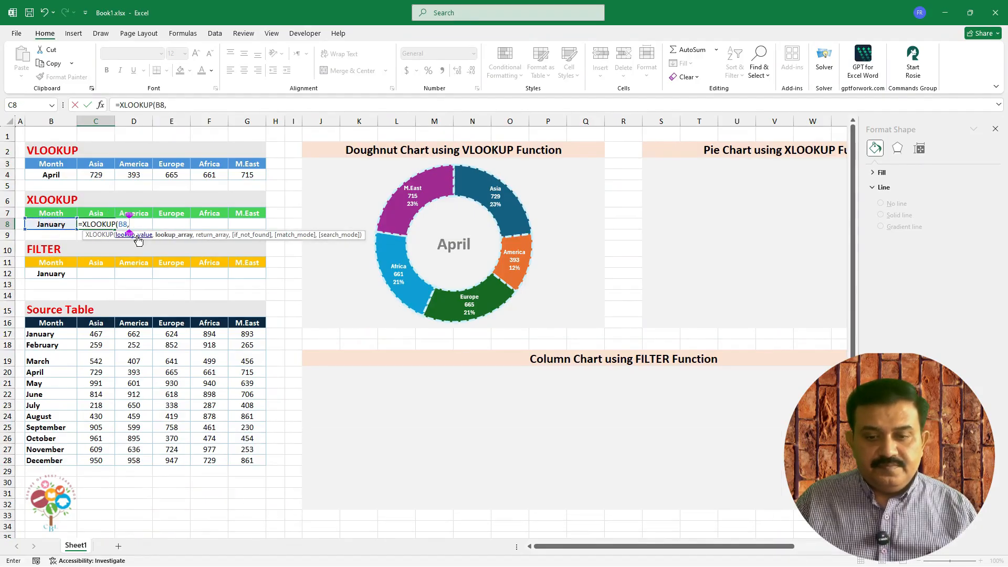
pyautogui.moveTo(53, 334); pyautogui.dragTo(51, 461)
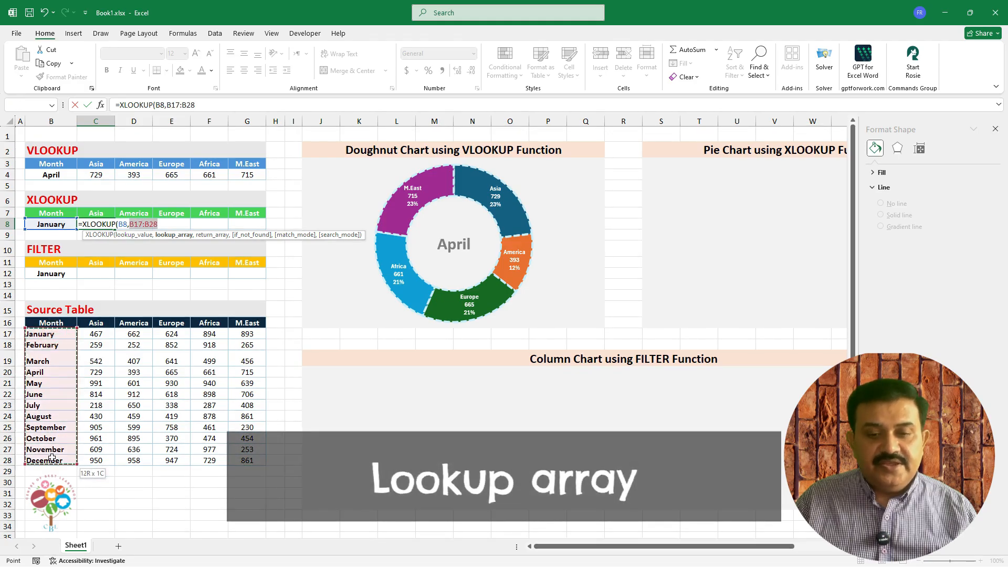
pyautogui.write(',')
pyautogui.moveTo(99, 334); pyautogui.dragTo(233, 456)
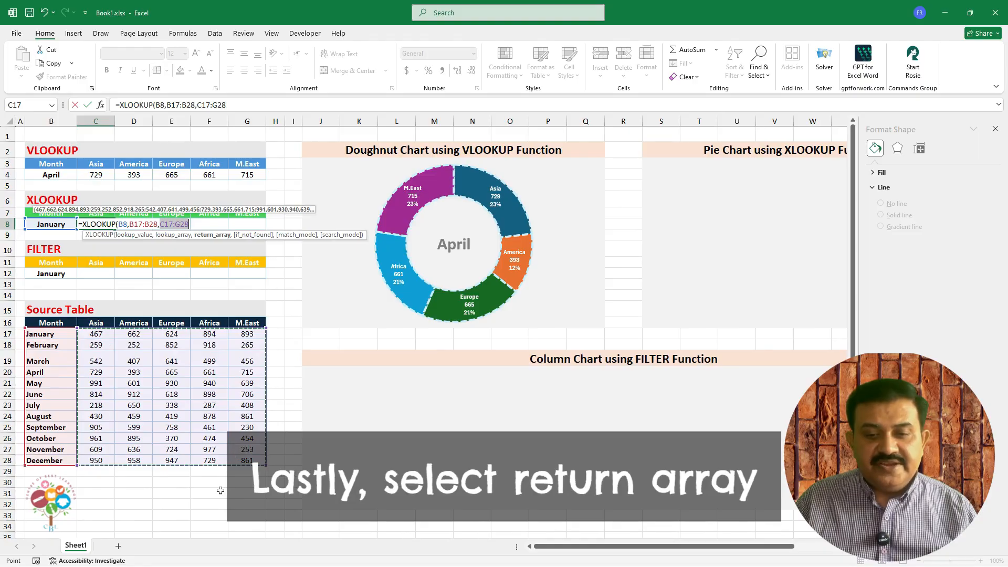
pyautogui.write(')')
pyautogui.press('Return')
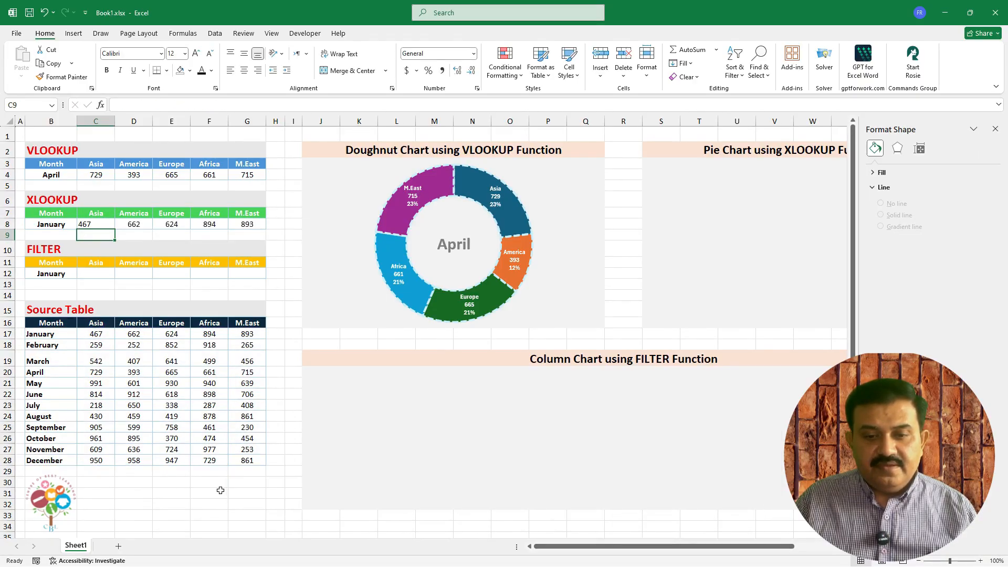
pyautogui.click(97, 223)
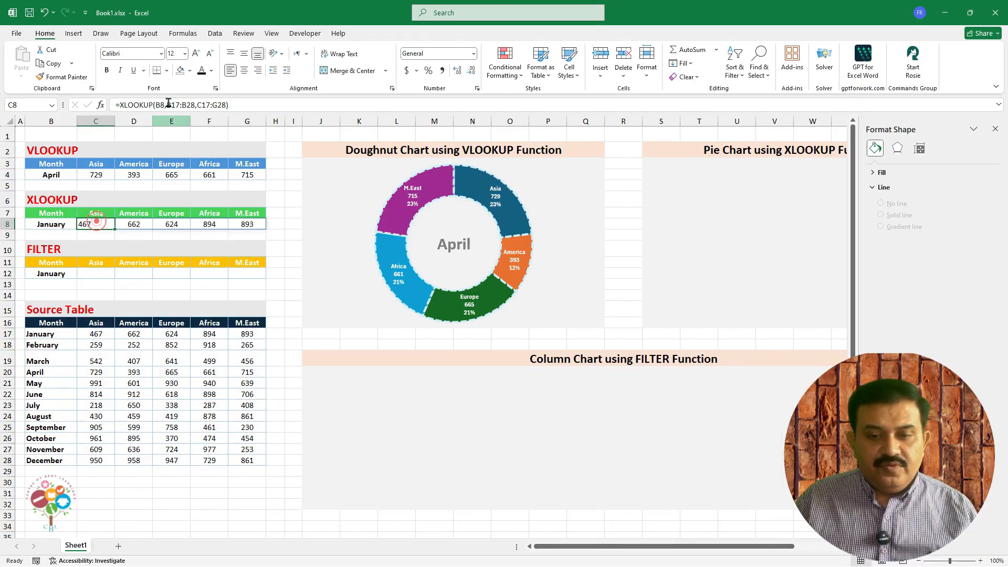
pyautogui.click(244, 72)
# Insert a 2-D pie chart from the XLOOKUP table range B7:G8.
pyautogui.moveTo(51, 213); pyautogui.dragTo(237, 227)
pyautogui.click(76, 34)
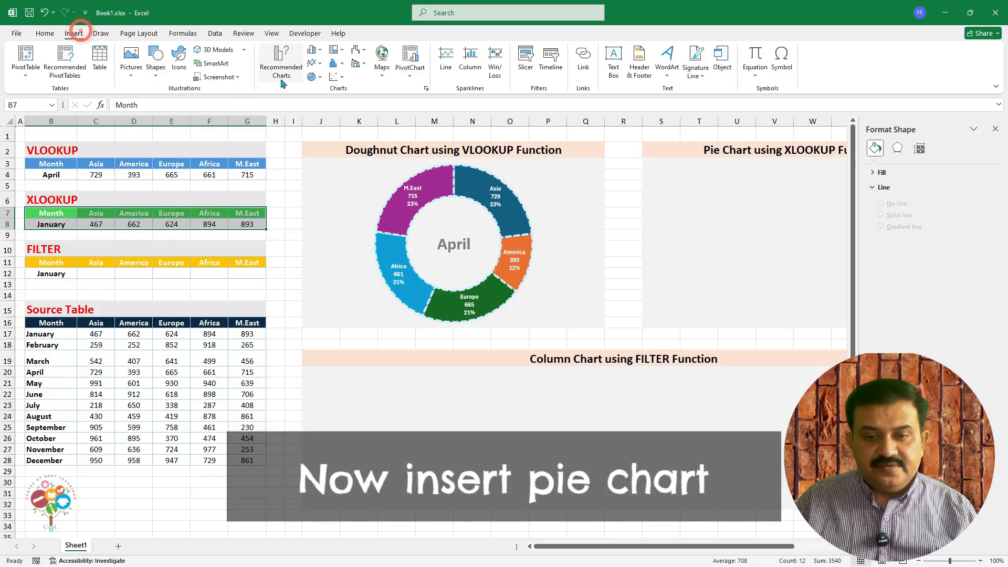
pyautogui.click(315, 77)
pyautogui.click(321, 112)
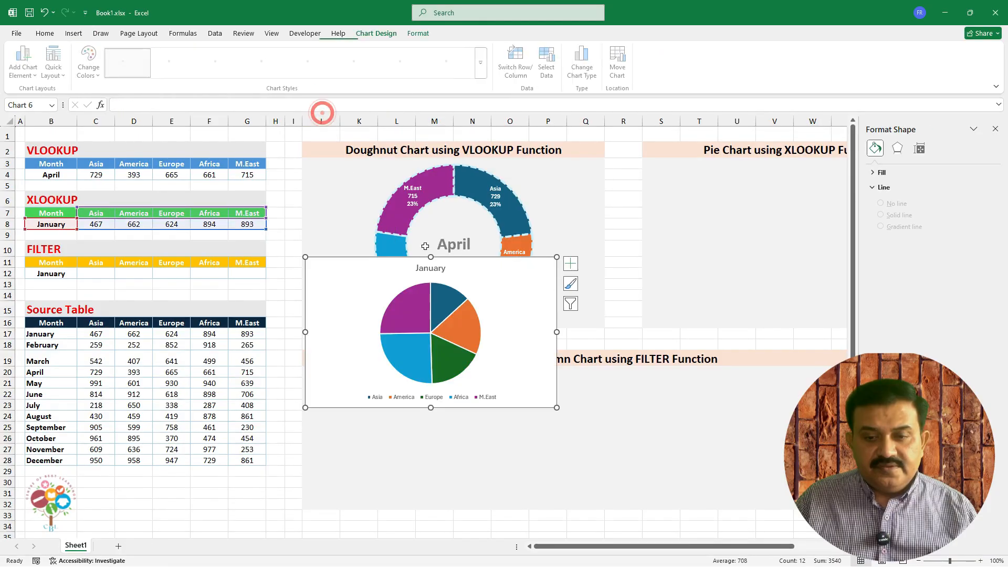
# Fit the pie chart into the gray area beneath the "Pie Chart using XLOOKUP Function" heading and remove its legend.
pyautogui.moveTo(450, 259); pyautogui.dragTo(792, 163)
pyautogui.click(996, 129)
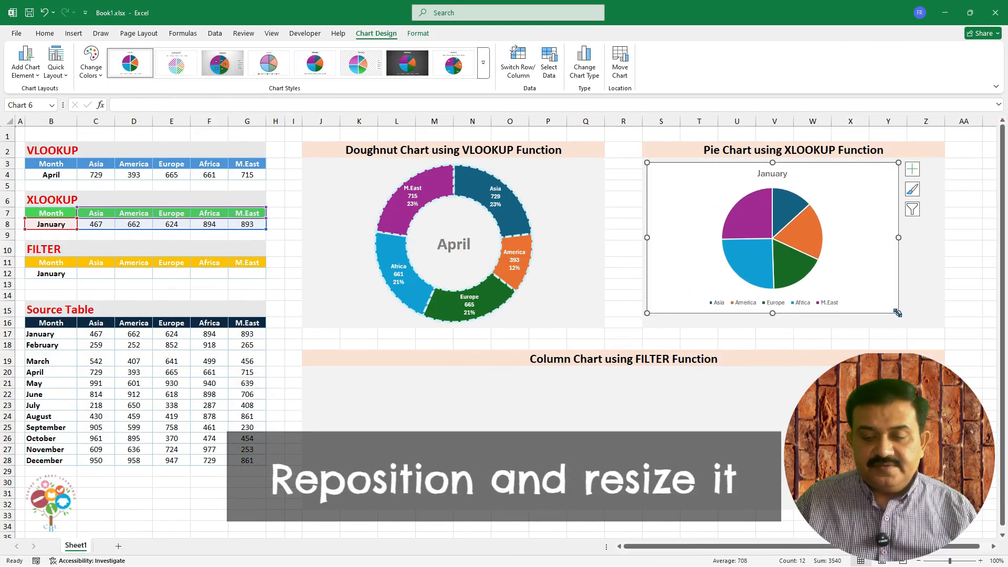
pyautogui.moveTo(898, 313); pyautogui.dragTo(942, 319)
pyautogui.click(955, 169)
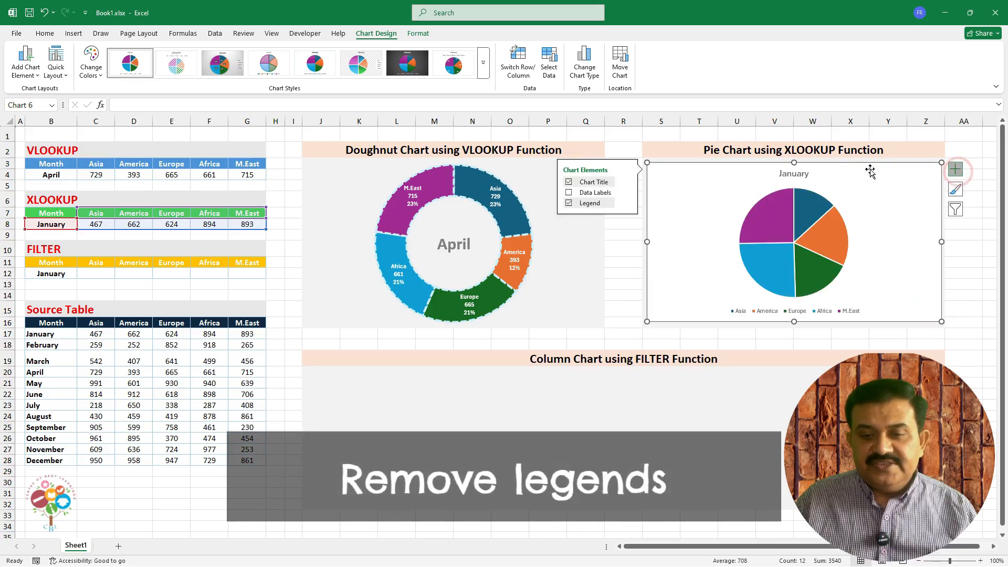
pyautogui.click(570, 205)
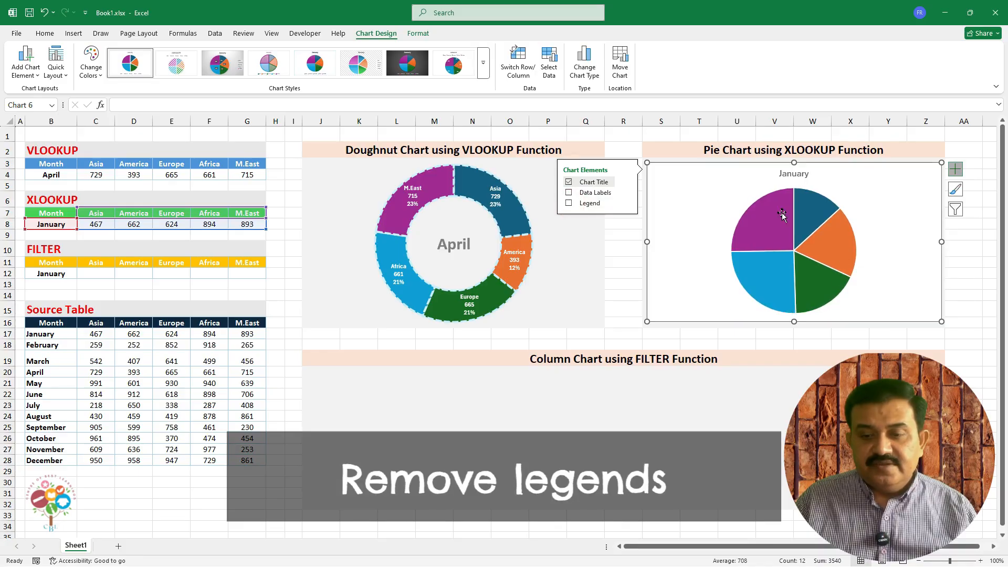
# Give the pie chart's title a light gray fill and an 18 pt font size.
pyautogui.click(794, 172)
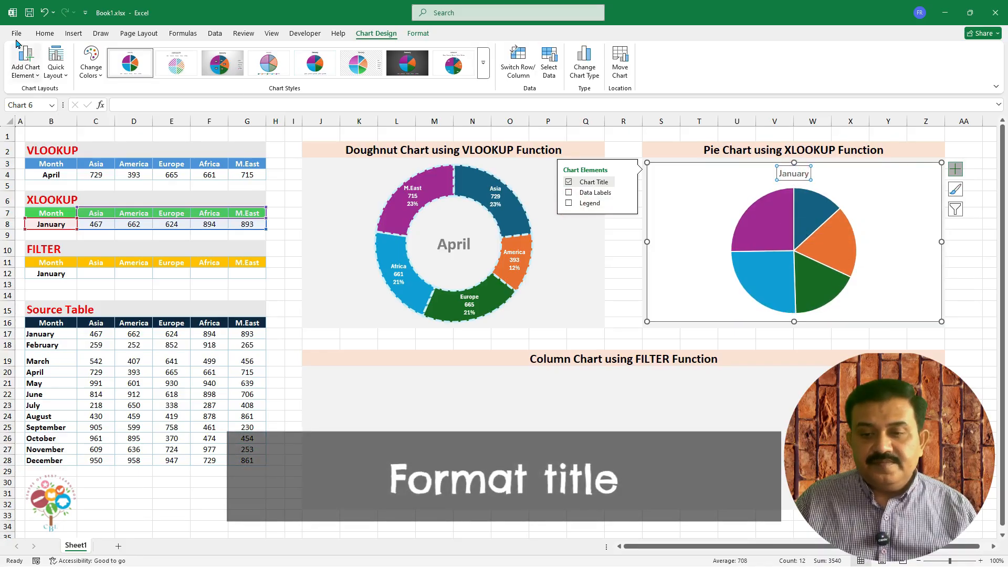
pyautogui.click(45, 33)
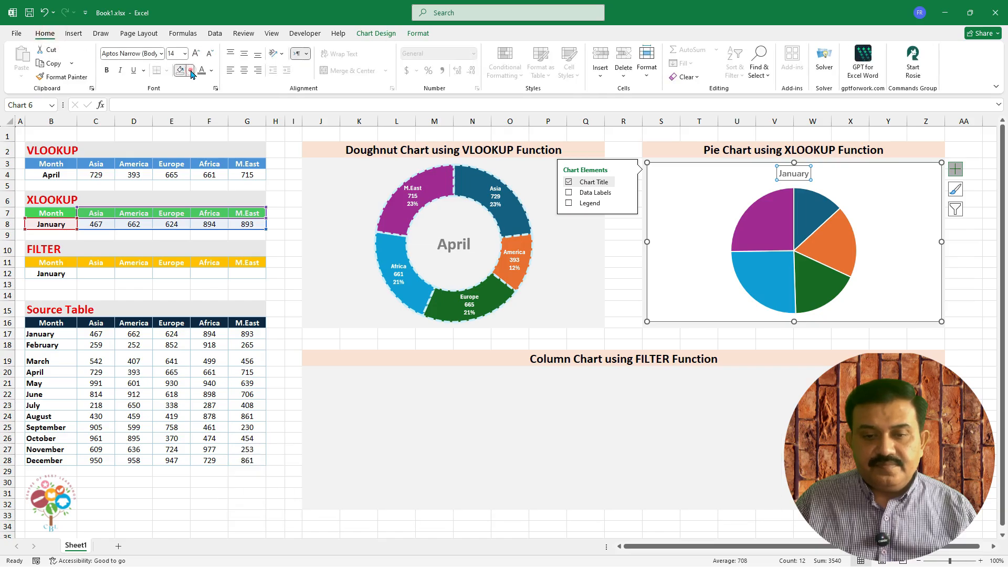
pyautogui.click(191, 73)
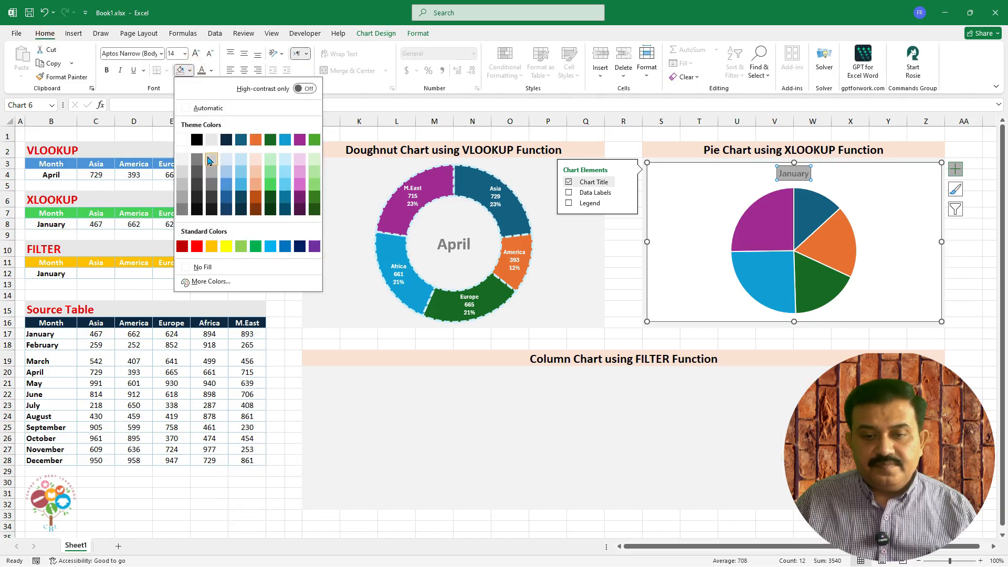
pyautogui.click(182, 157)
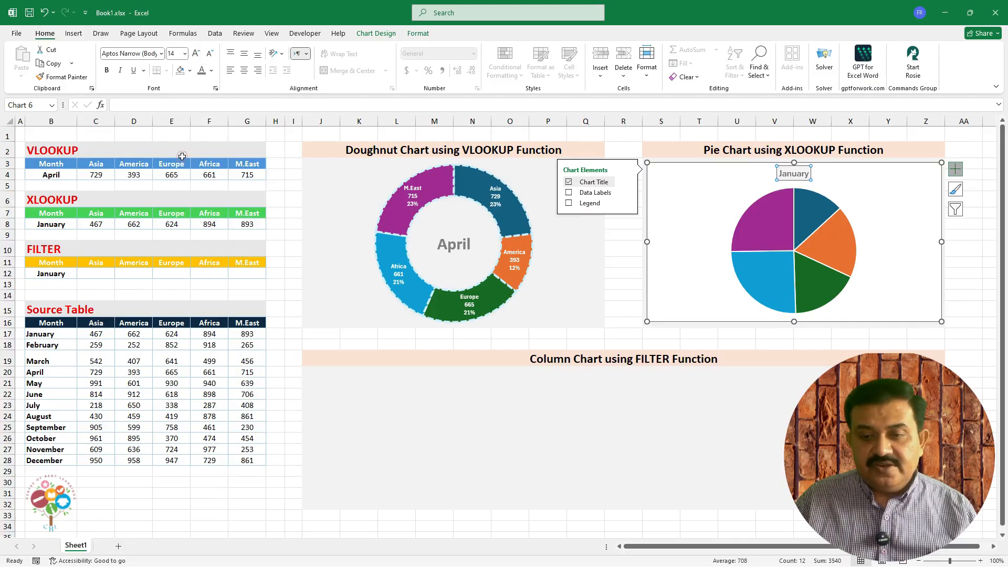
pyautogui.click(195, 55)
pyautogui.click(196, 55)
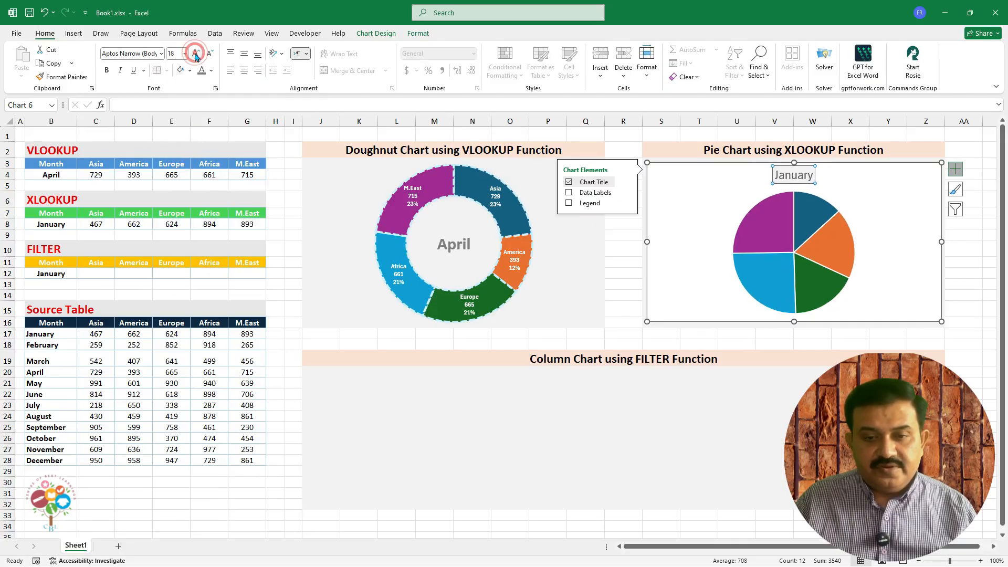
# Add data labels to the slices of the XLOOKUP pie chart.
pyautogui.click(763, 219)
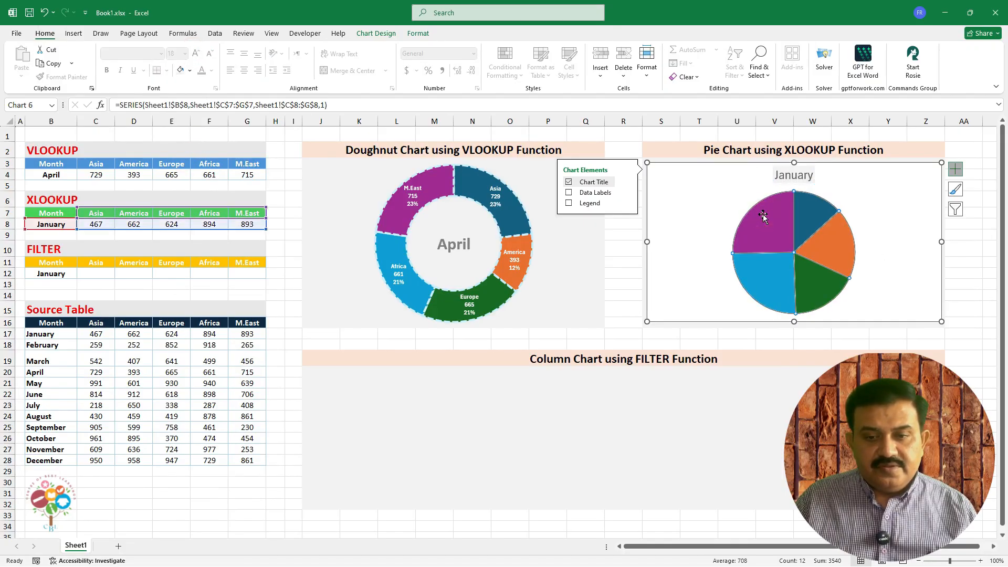
pyautogui.click(787, 179)
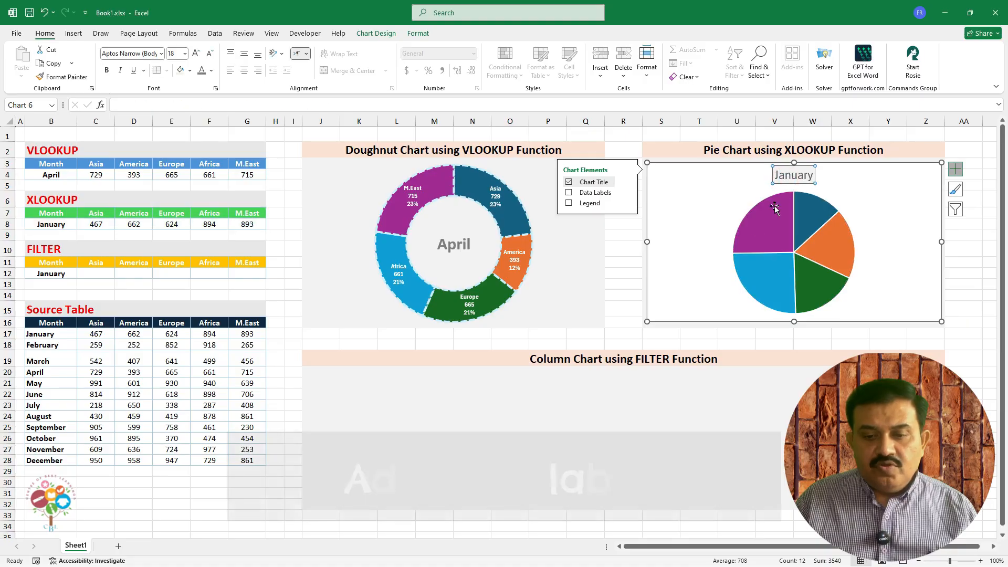
pyautogui.rightClick(755, 225)
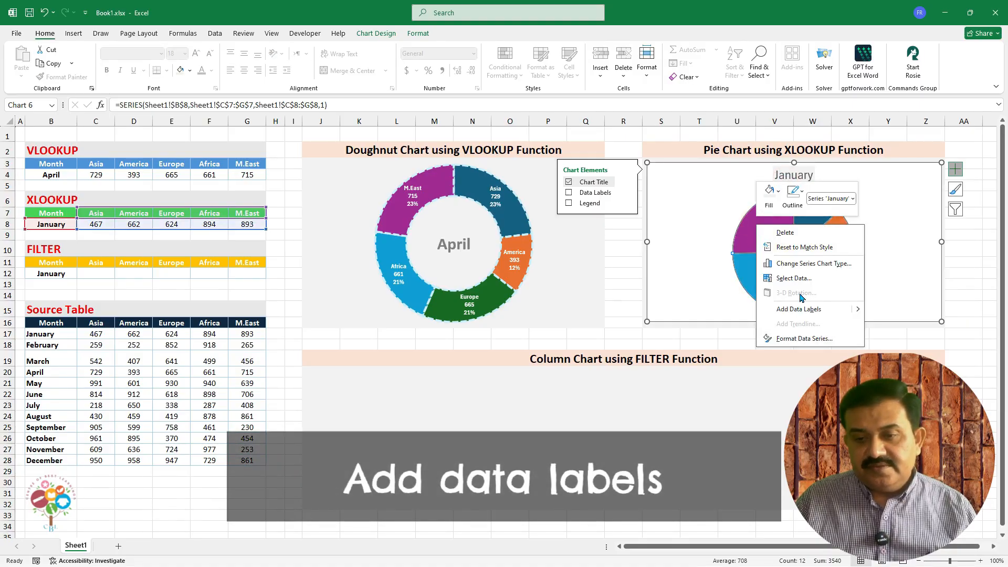
pyautogui.click(802, 306)
# Show category name, value and percentage on separate lines in the pie chart's data labels and make their text bold white.
pyautogui.rightClick(765, 224)
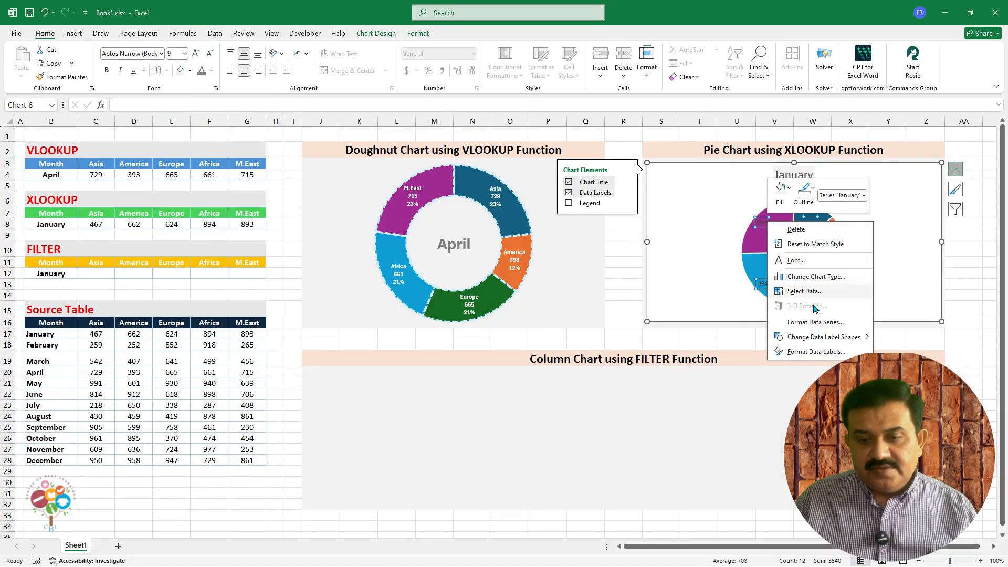
pyautogui.click(817, 352)
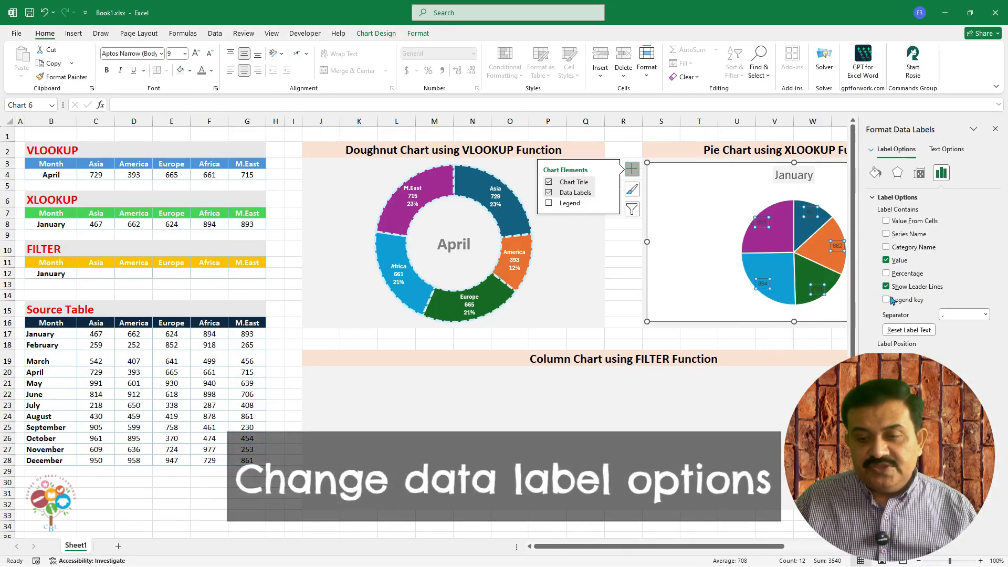
pyautogui.click(887, 273)
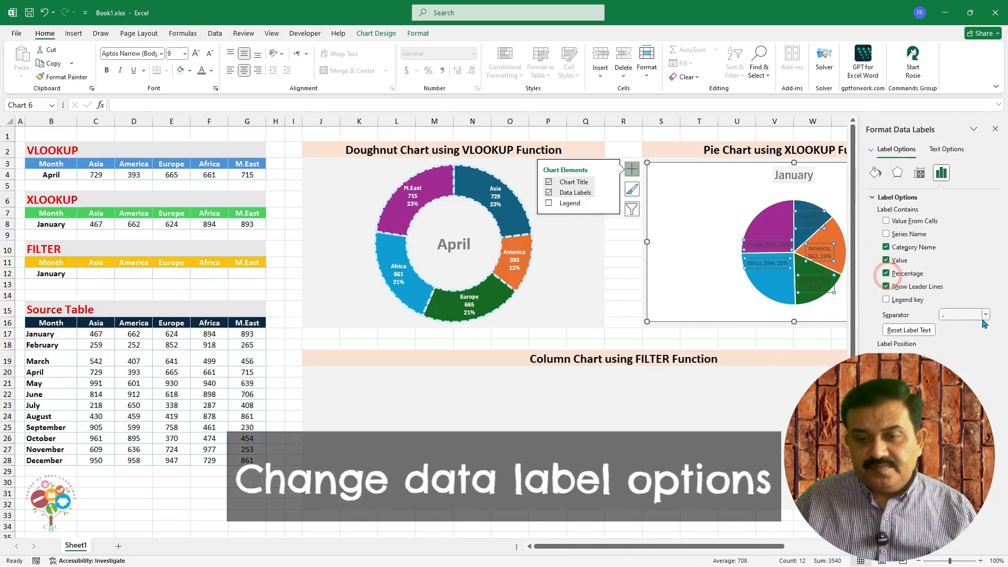
pyautogui.click(985, 315)
pyautogui.click(959, 357)
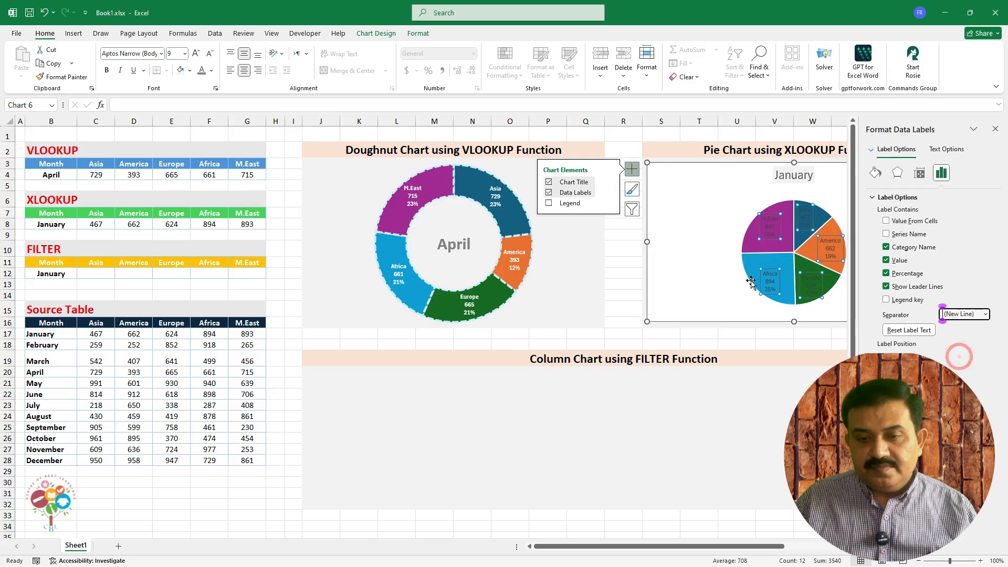
pyautogui.click(210, 71)
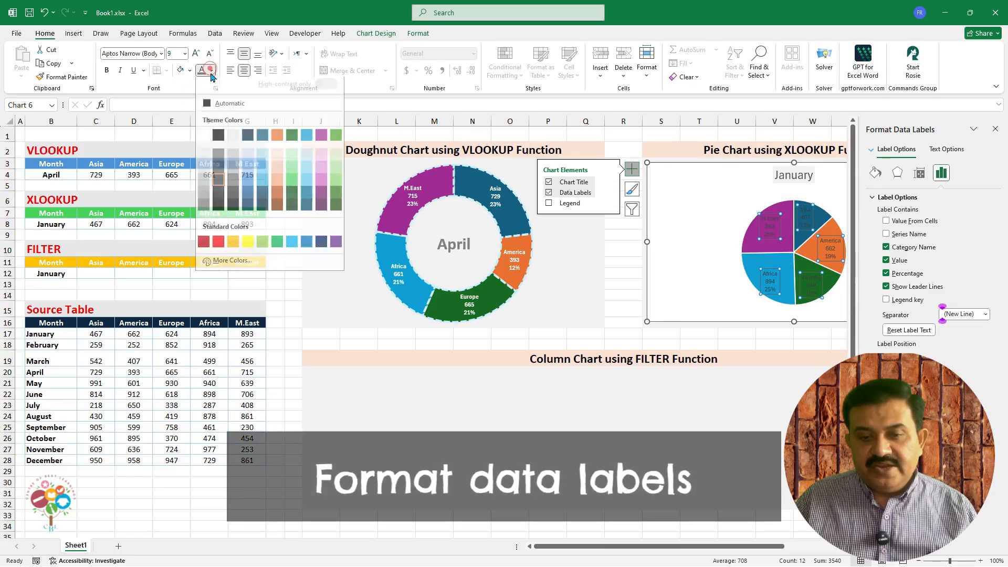
pyautogui.click(205, 139)
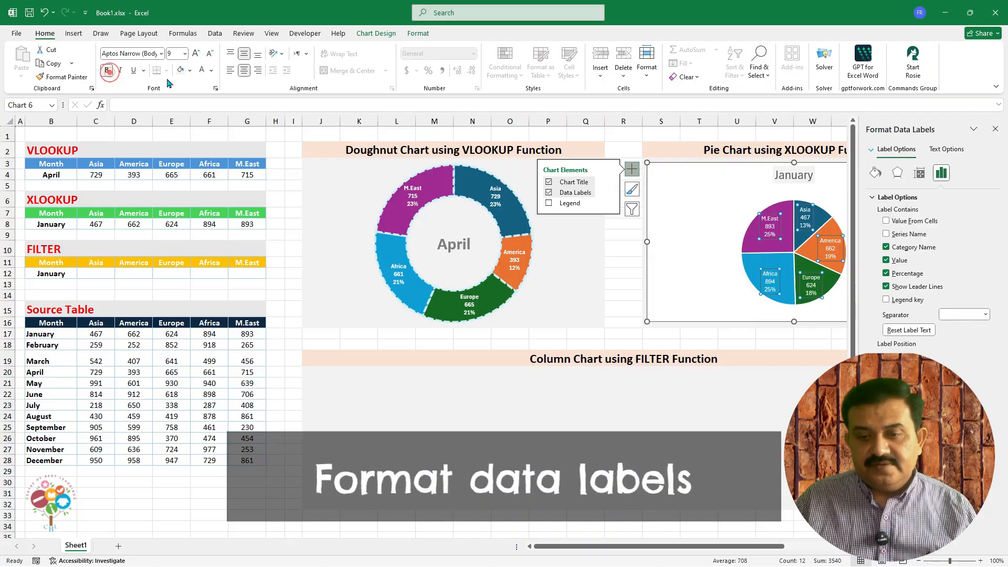
# Set the pie explosion of the XLOOKUP chart's series to 3%.
pyautogui.click(745, 240)
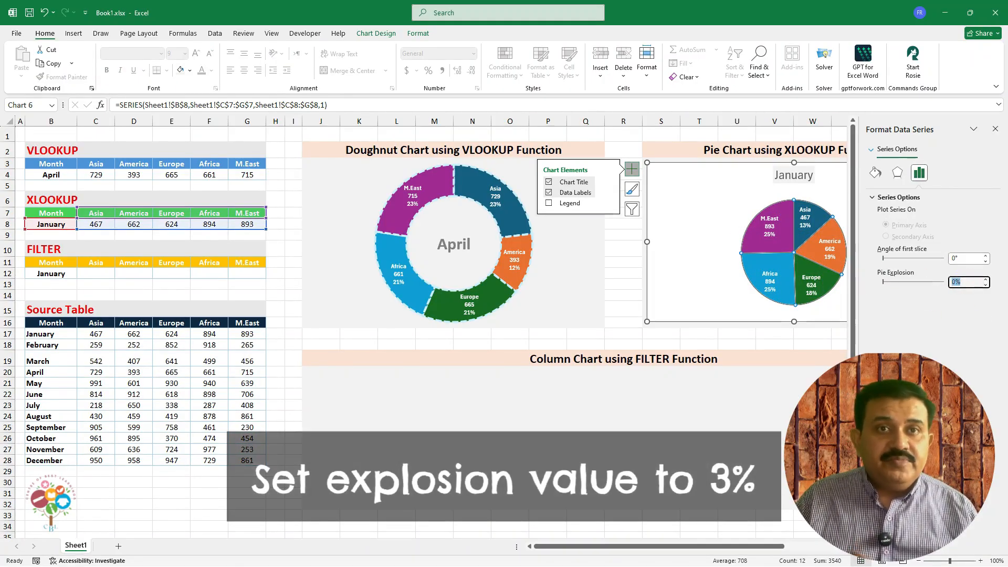
pyautogui.write('3')
pyautogui.press('Return')
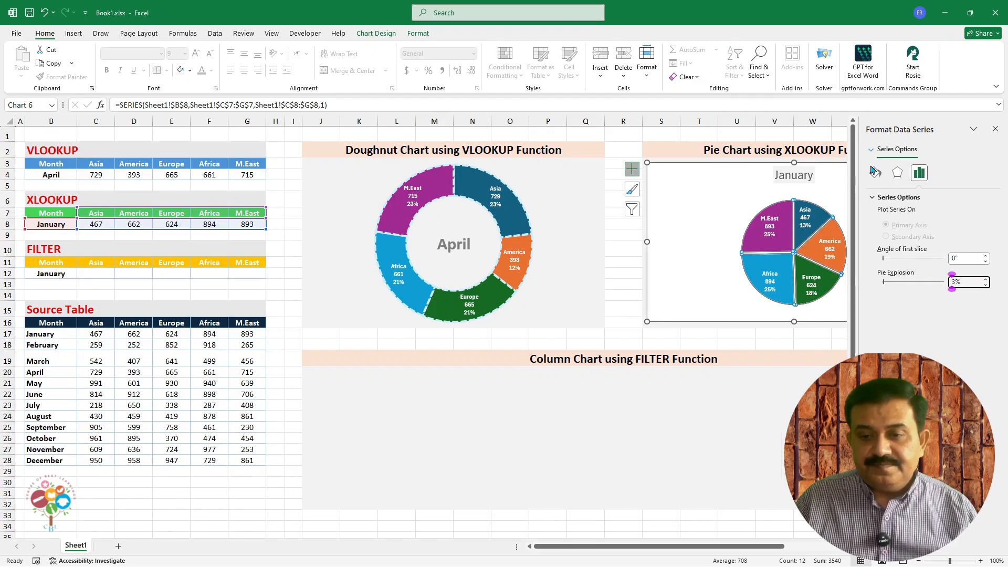
# Give the pie slices a light-colored dotted border with a width of 2 pt.
pyautogui.click(875, 172)
pyautogui.click(986, 349)
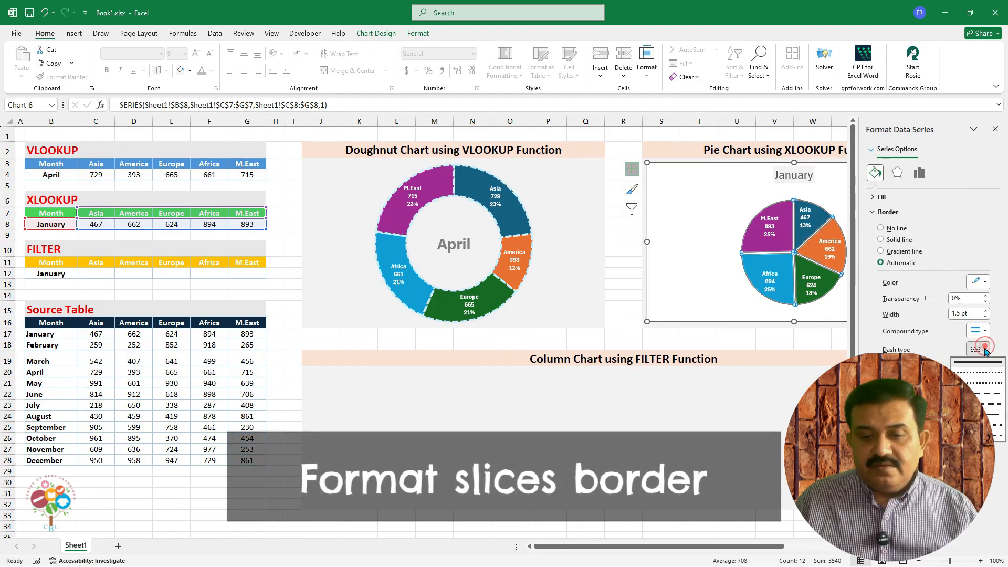
pyautogui.click(974, 384)
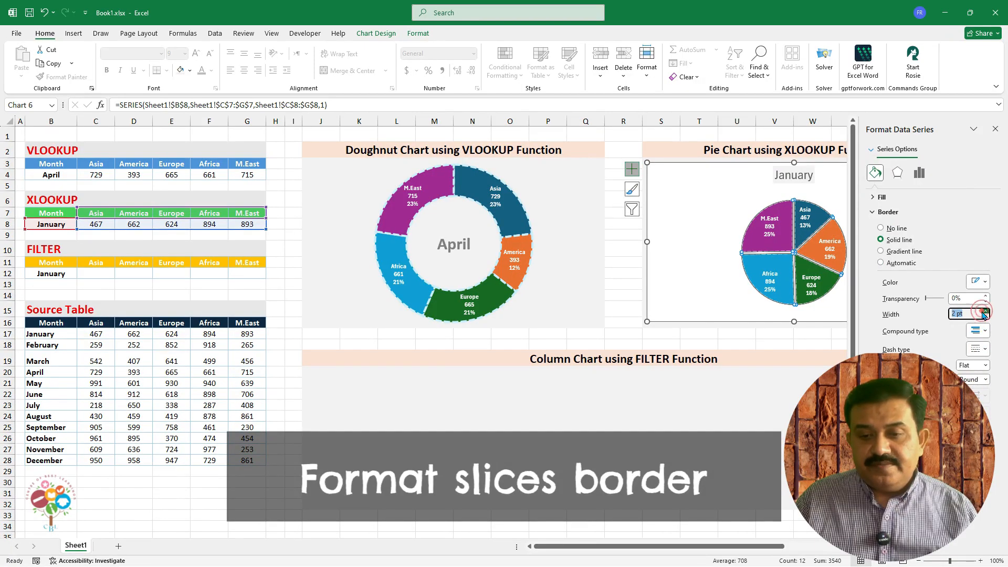
pyautogui.click(983, 282)
pyautogui.click(970, 359)
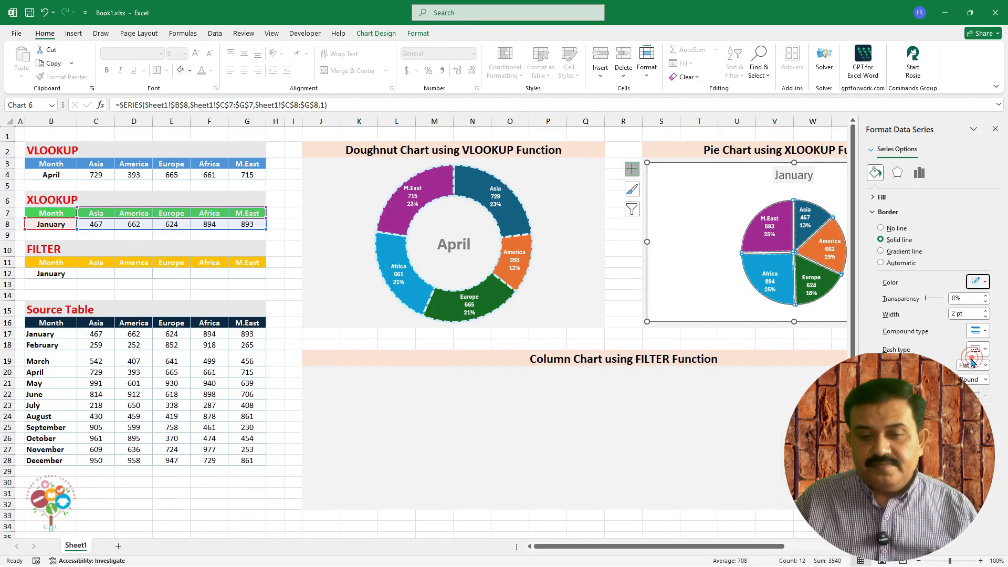
# Close the series formatting options and enlarge the pie's plot area to fill the chart height beneath the title.
pyautogui.click(824, 200)
pyautogui.click(996, 128)
pyautogui.moveTo(741, 200); pyautogui.dragTo(726, 184)
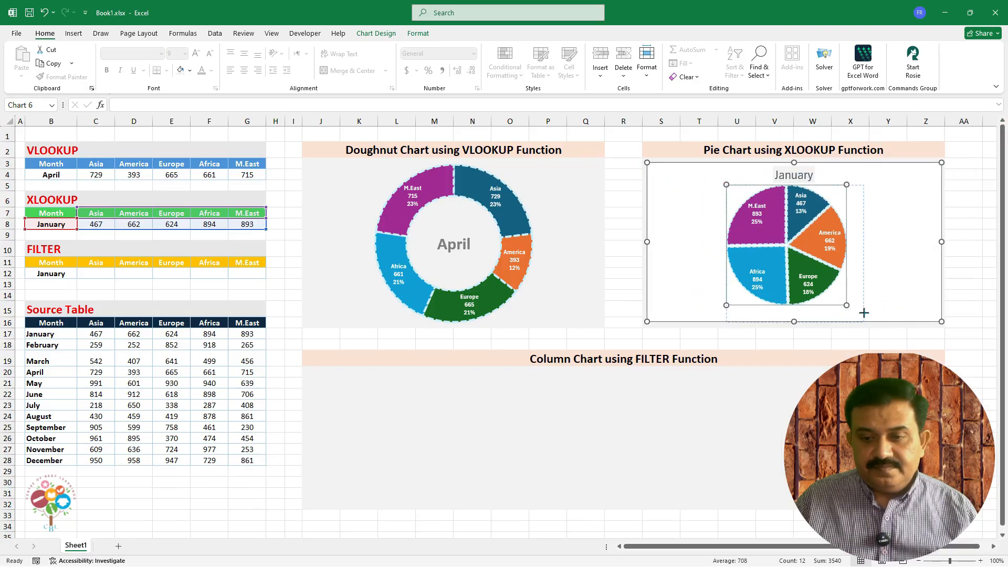
pyautogui.moveTo(863, 313); pyautogui.dragTo(863, 320)
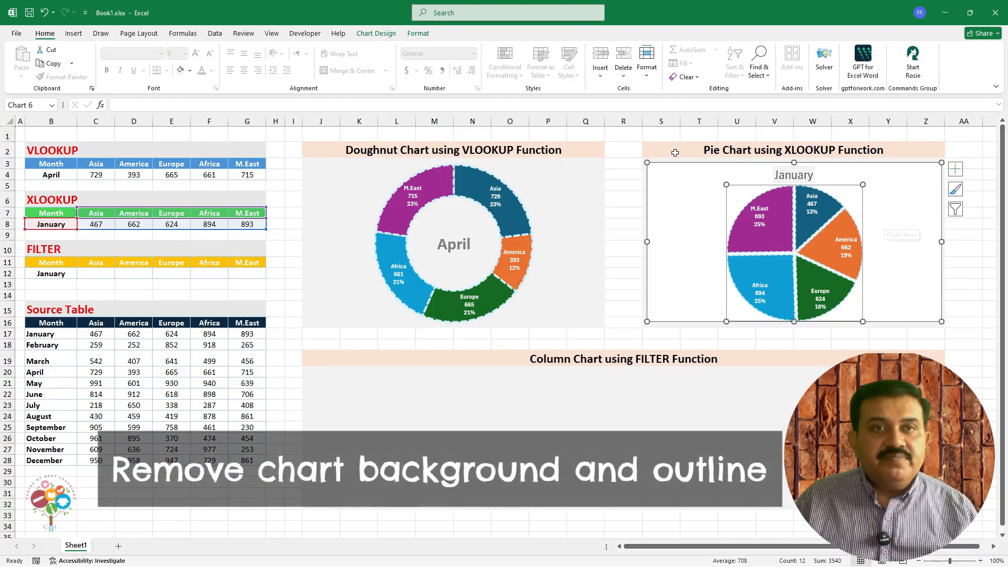
# Remove the fill and the outline from the pie chart's chart area and deselect the chart.
pyautogui.rightClick(672, 166)
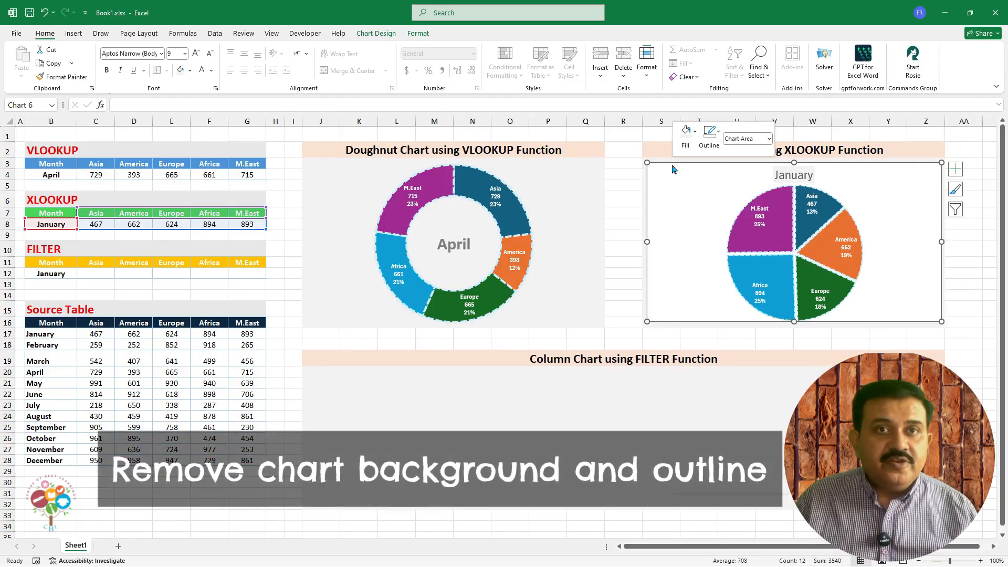
pyautogui.click(691, 138)
pyautogui.click(700, 345)
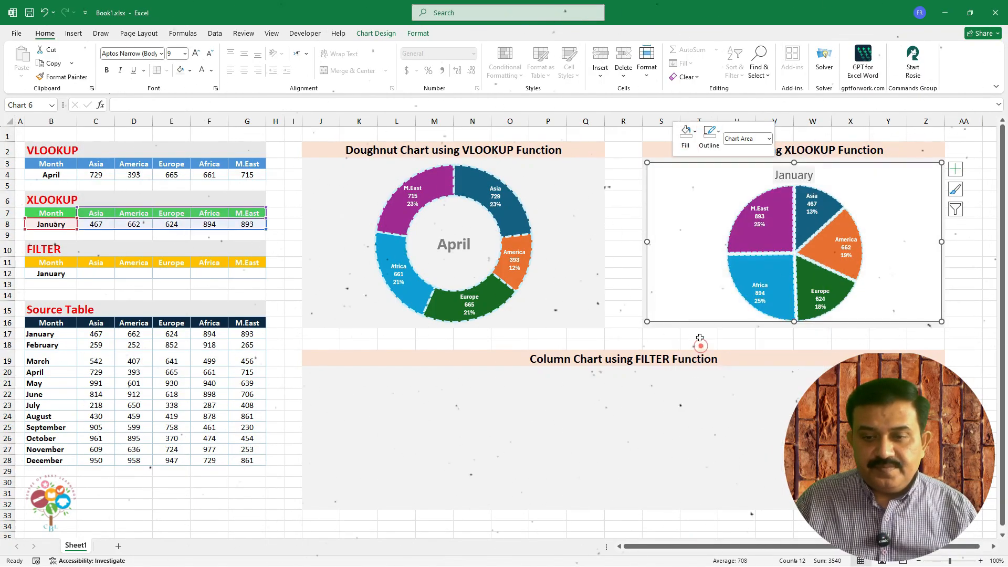
pyautogui.click(715, 135)
pyautogui.click(735, 344)
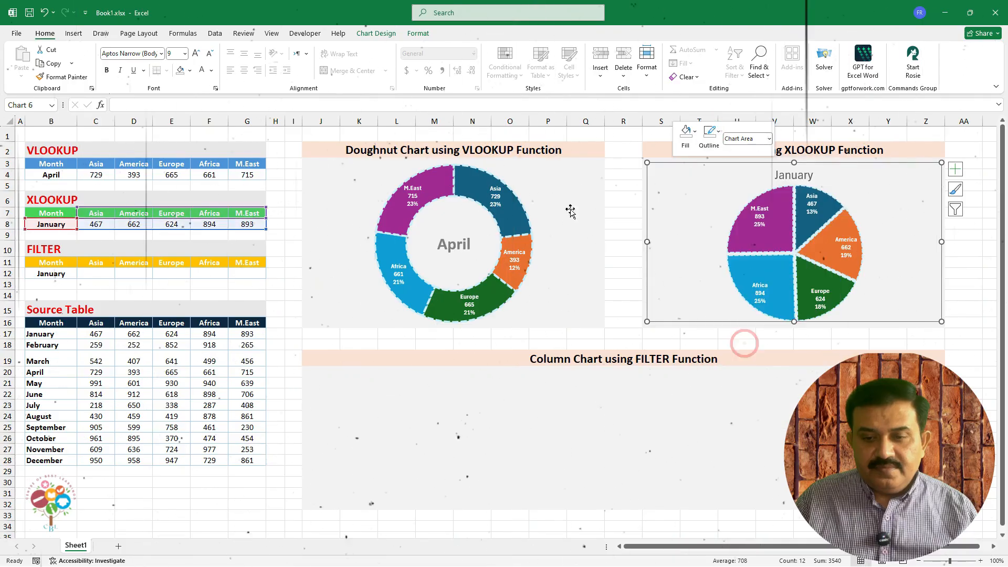
pyautogui.click(623, 136)
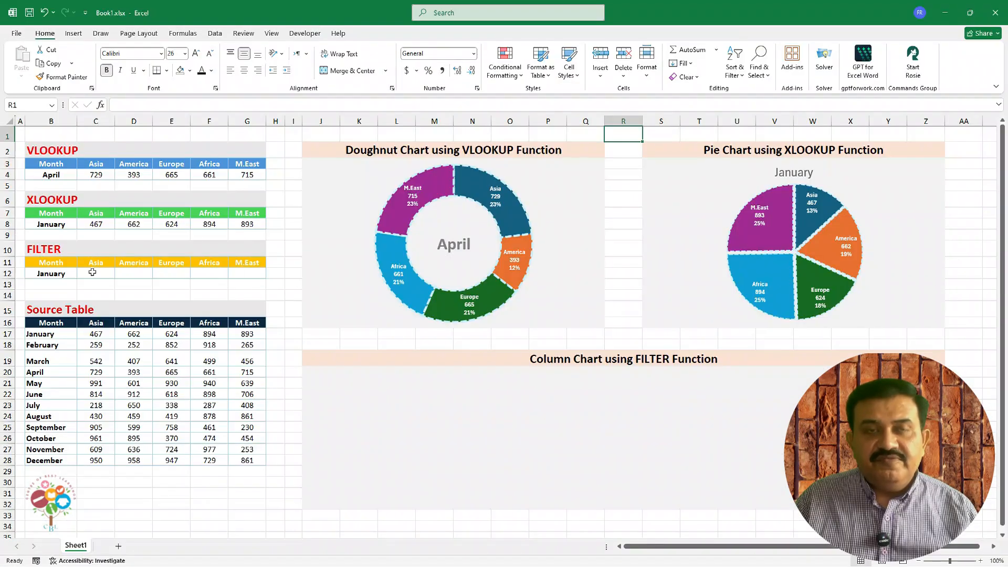
# Enter =FILTER(C17:G28,B17:B28=B12) in cell C12 of the FILTER table and center the cell's content.
pyautogui.click(95, 274)
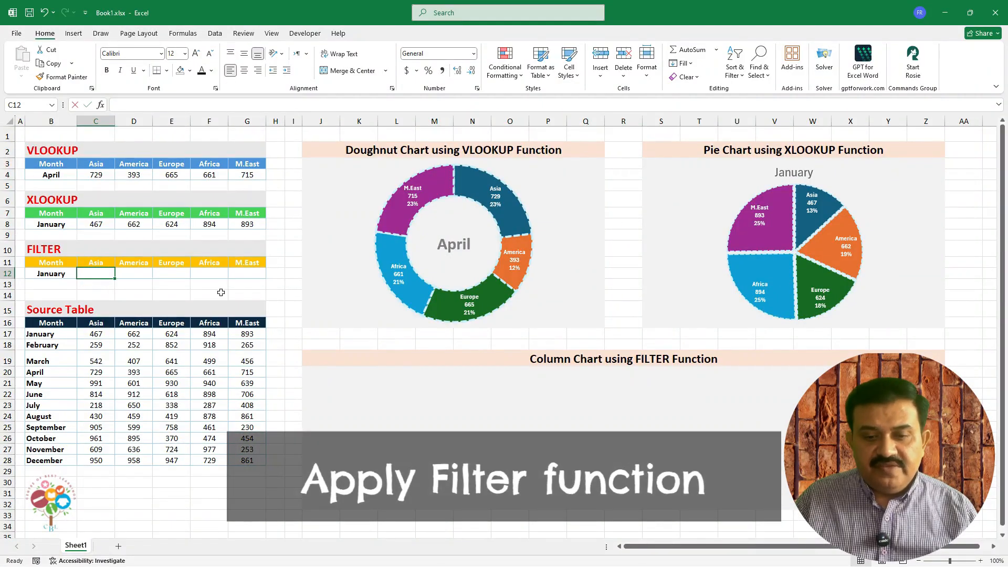
pyautogui.write('=FILTER(')
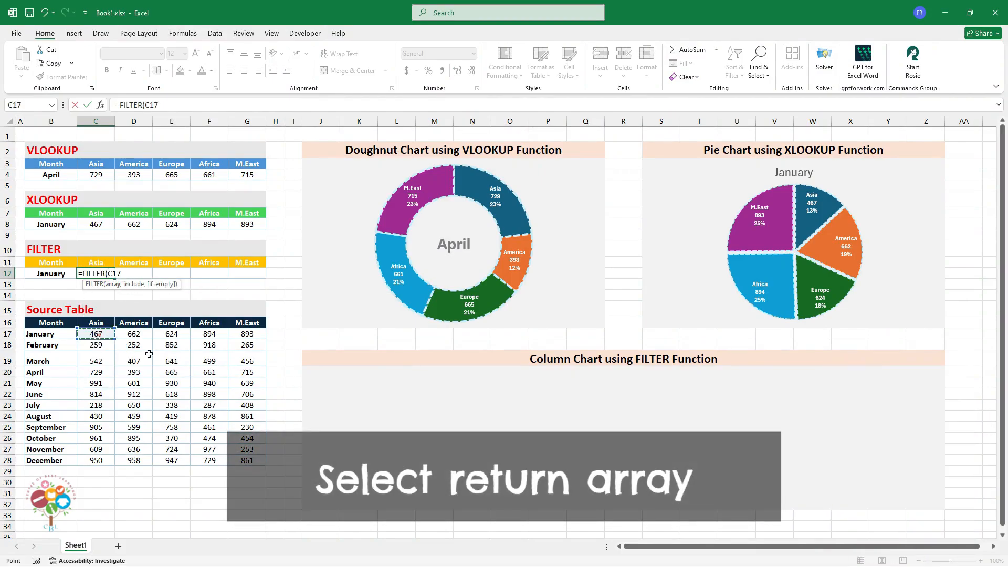
pyautogui.moveTo(150, 354); pyautogui.dragTo(263, 462)
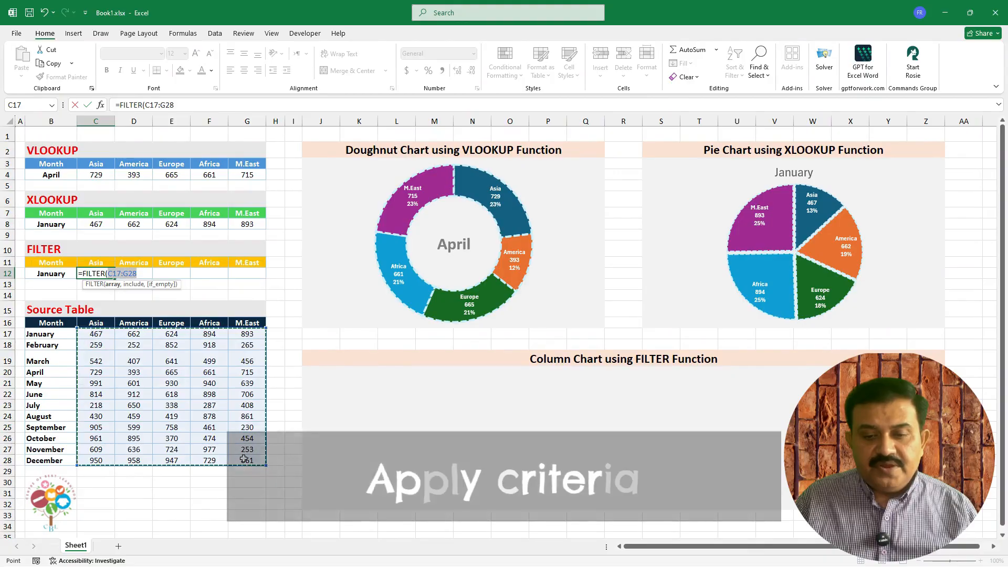
pyautogui.write(',')
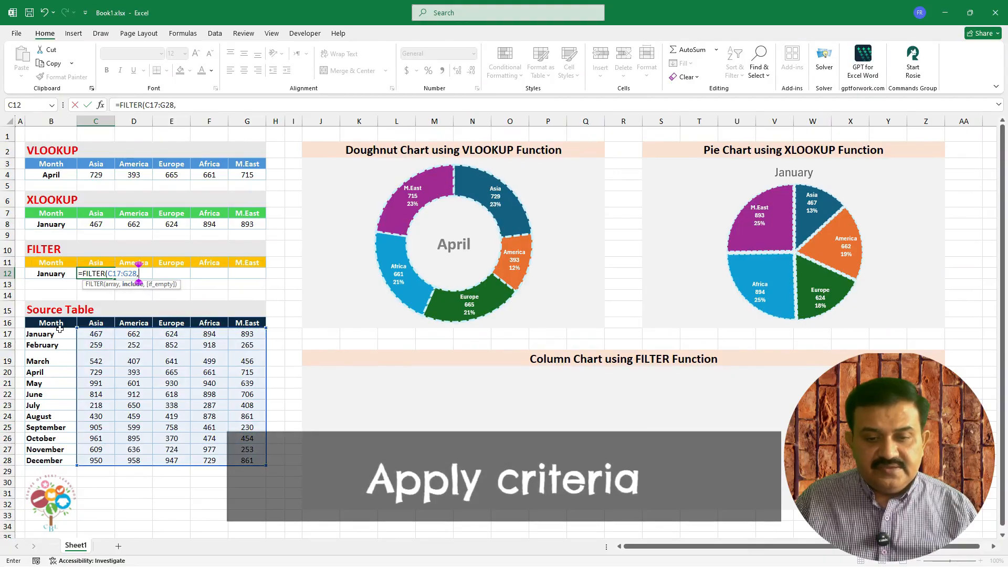
pyautogui.moveTo(59, 328); pyautogui.dragTo(57, 460)
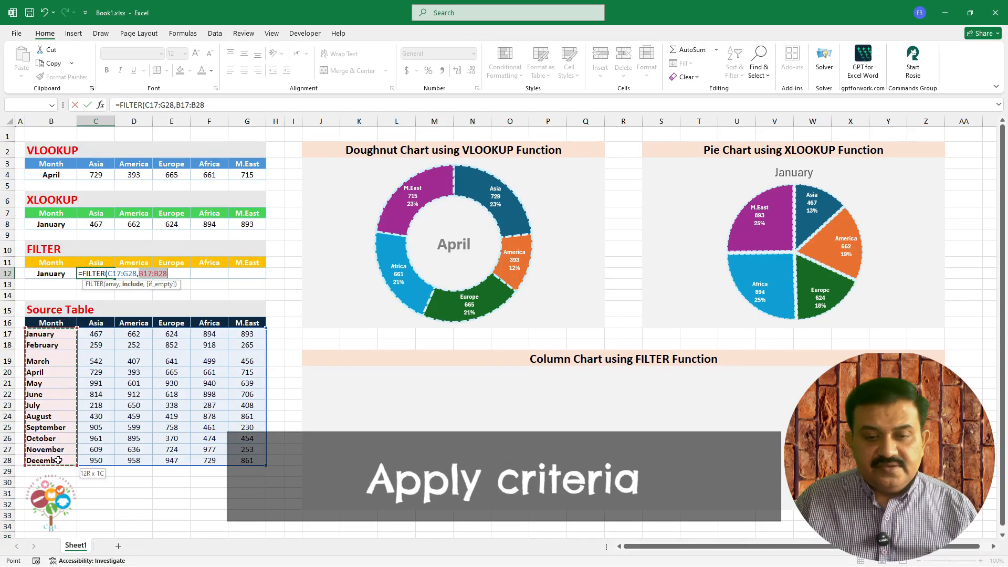
pyautogui.write('=')
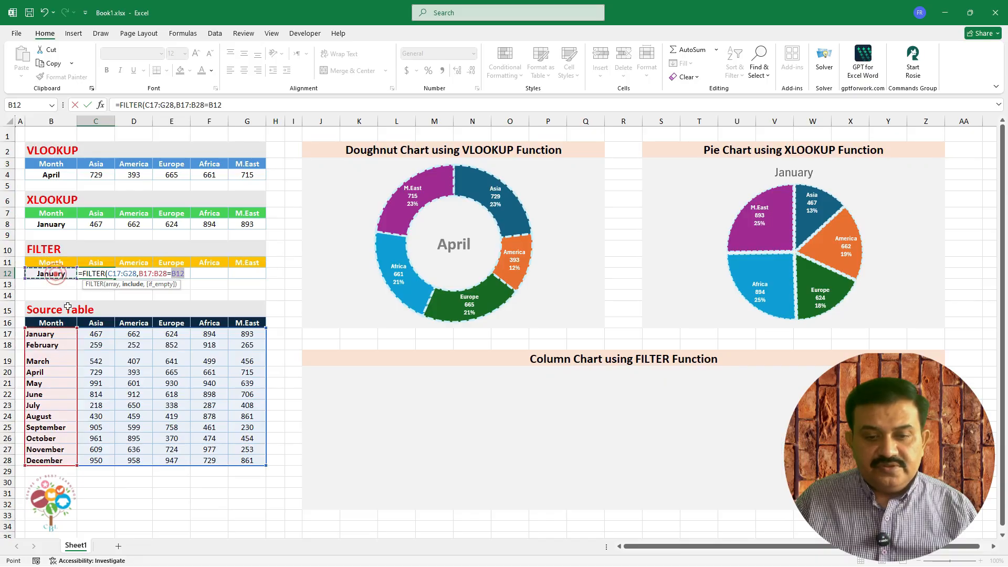
pyautogui.press('Return')
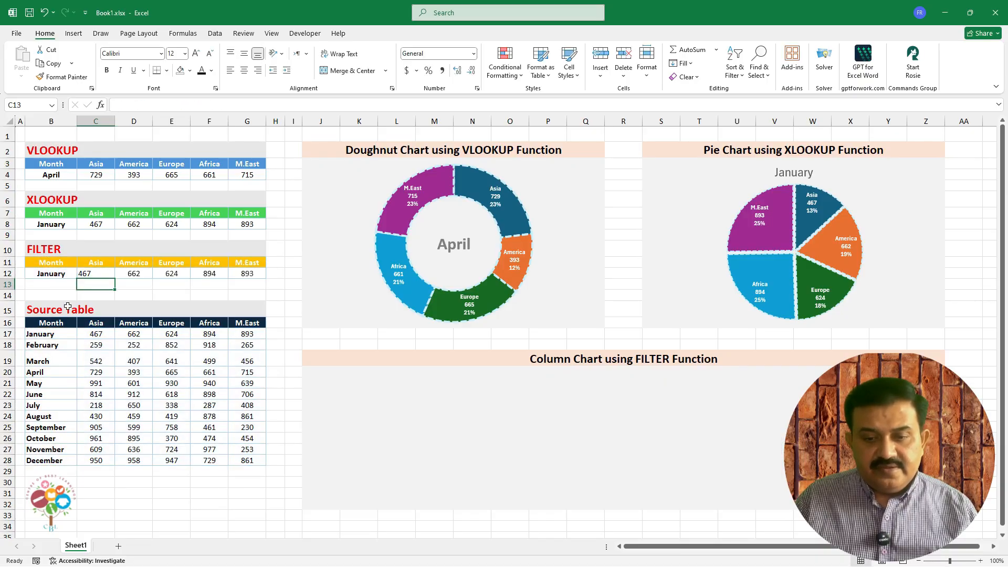
pyautogui.click(92, 273)
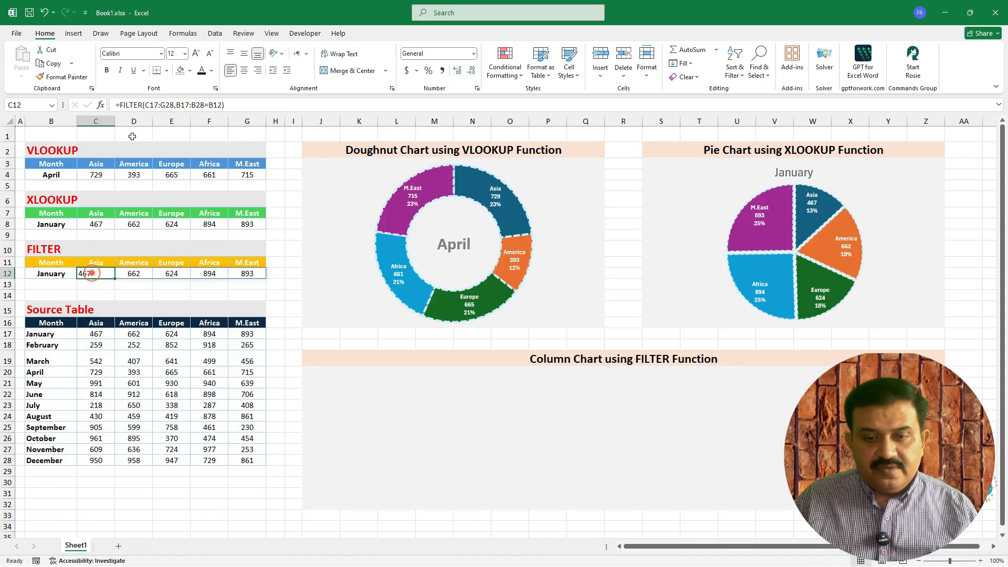
pyautogui.click(244, 71)
# Insert a 2-D clustered column chart from the FILTER table range B11:G12.
pyautogui.moveTo(51, 264); pyautogui.dragTo(244, 272)
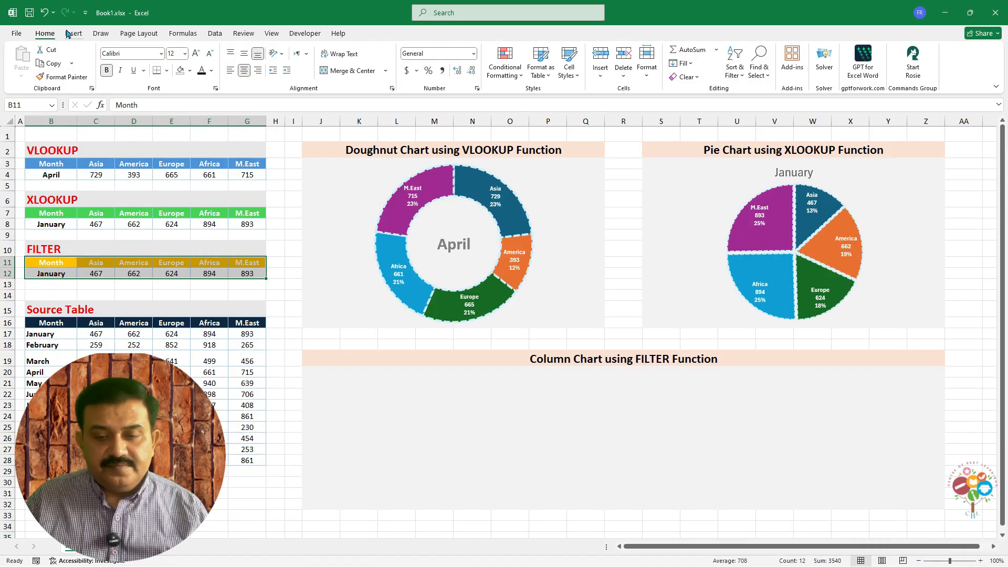
pyautogui.click(68, 32)
pyautogui.click(320, 79)
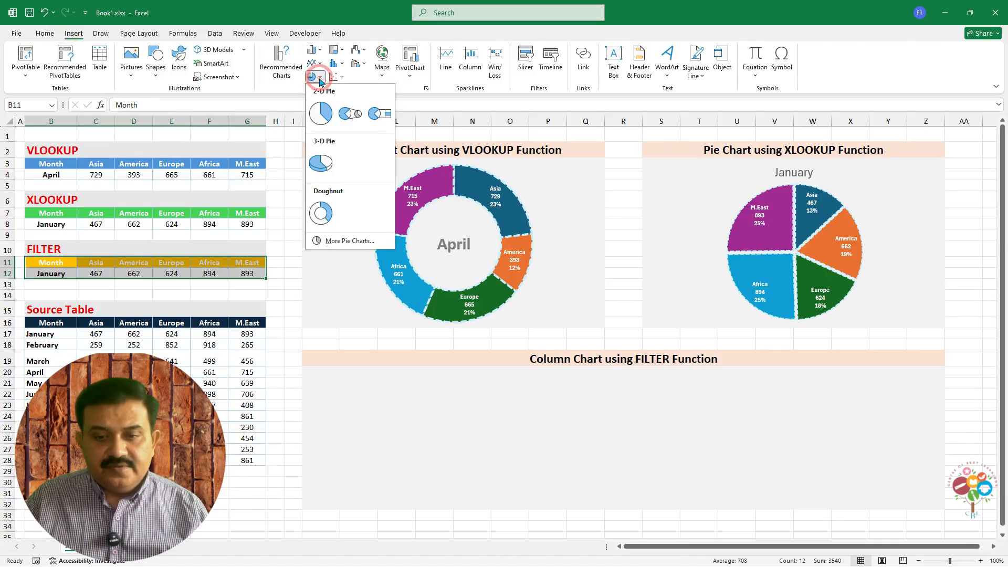
pyautogui.click(317, 51)
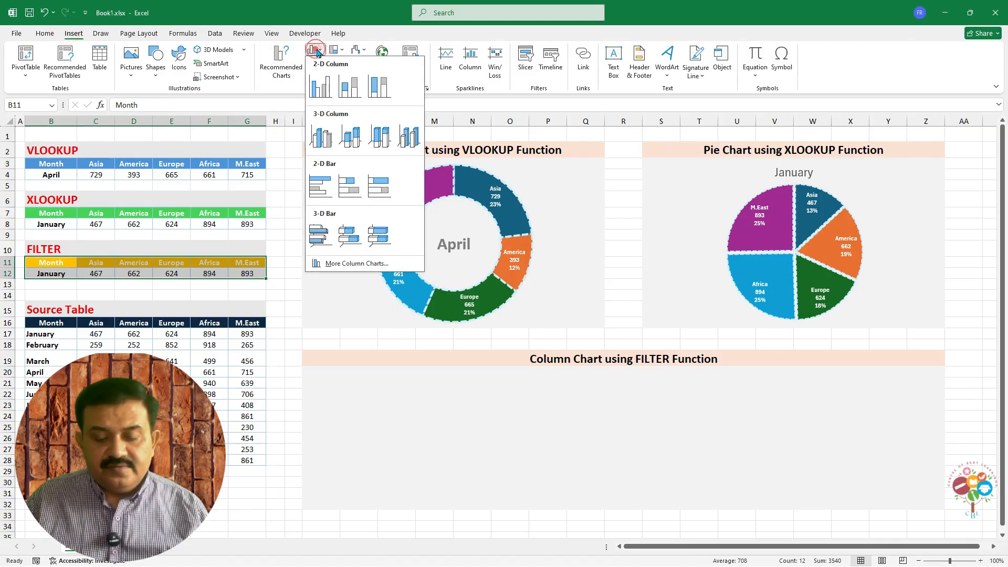
pyautogui.click(321, 87)
# Fit the column chart into the gray area beneath the "Column Chart using FILTER Function" heading.
pyautogui.moveTo(538, 258); pyautogui.dragTo(434, 374)
pyautogui.moveTo(561, 443); pyautogui.dragTo(938, 425)
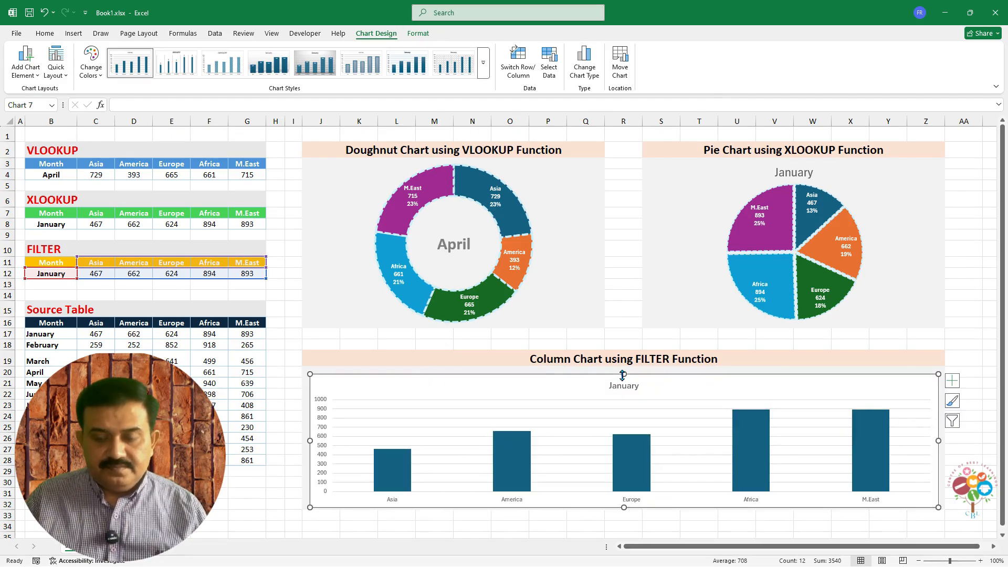
pyautogui.moveTo(624, 373); pyautogui.dragTo(630, 369)
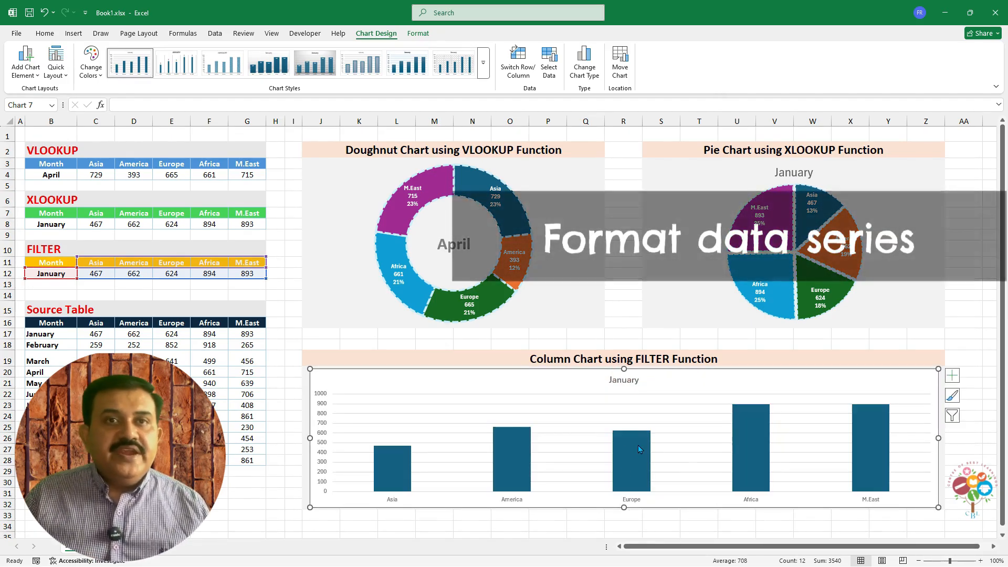
# Set the gap width of the column chart's data series to 100%.
pyautogui.rightClick(637, 447)
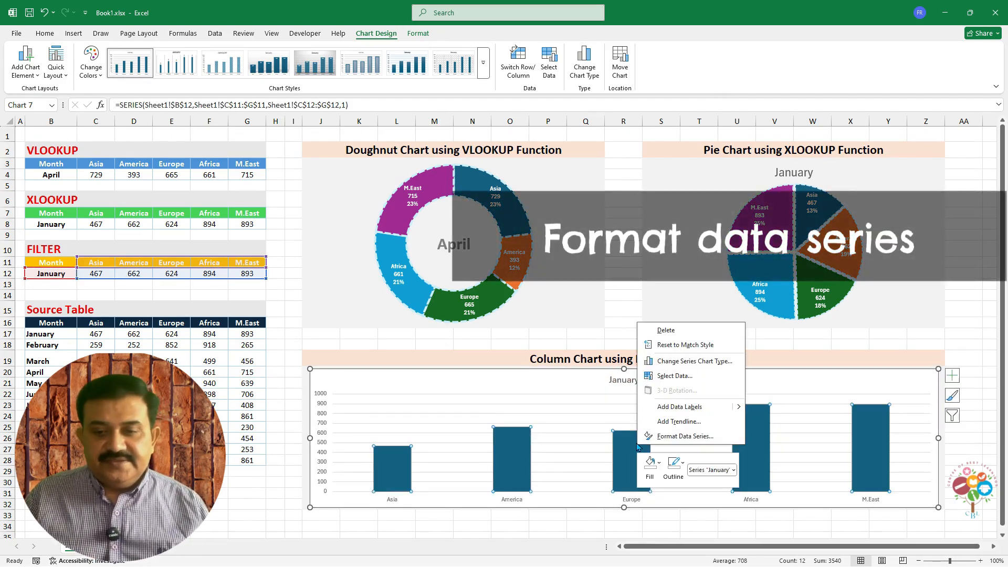
pyautogui.click(684, 437)
pyautogui.click(969, 267)
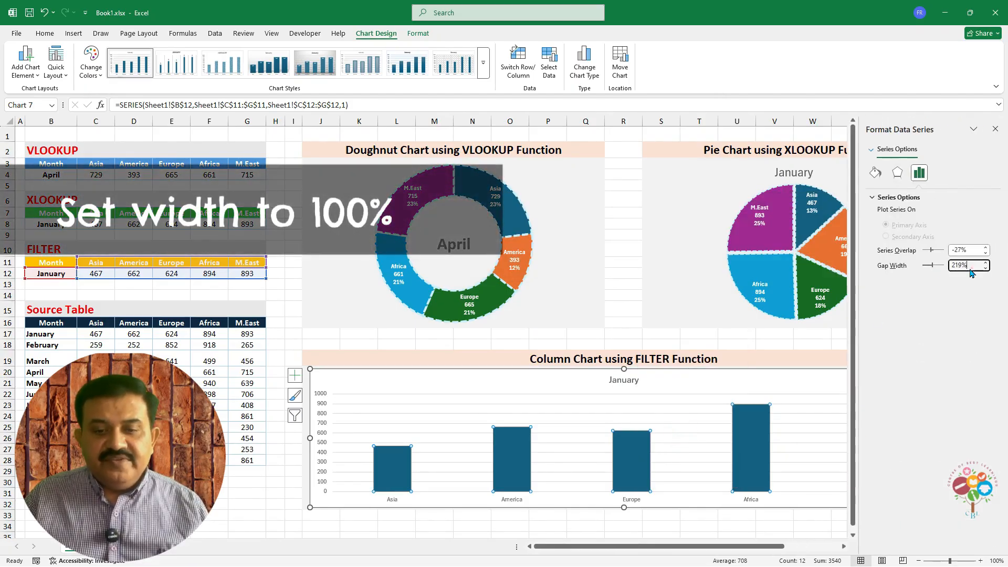
pyautogui.write('100')
pyautogui.press('Return')
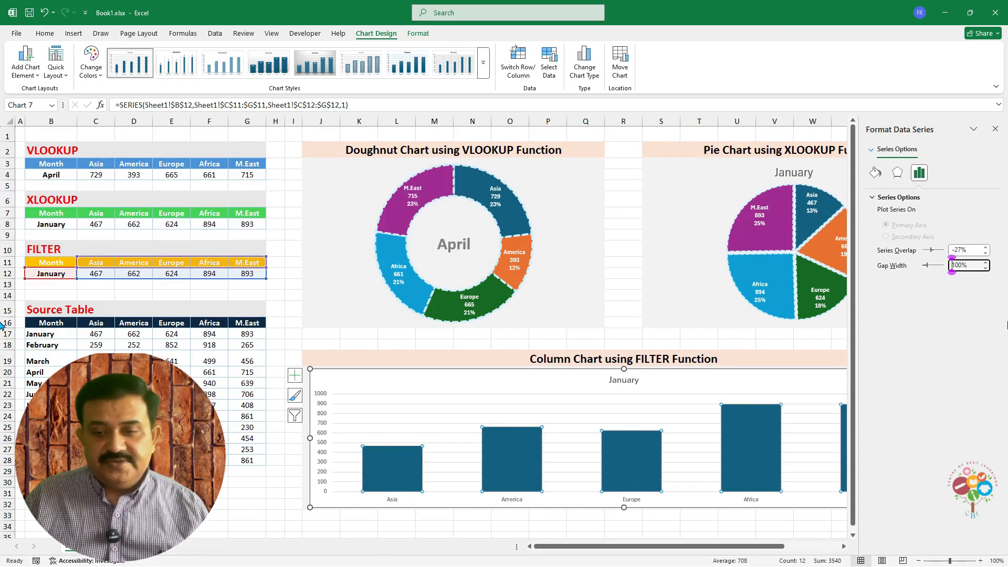
# Vary the column chart's fill colors by point and remove the chart's gridlines.
pyautogui.click(875, 175)
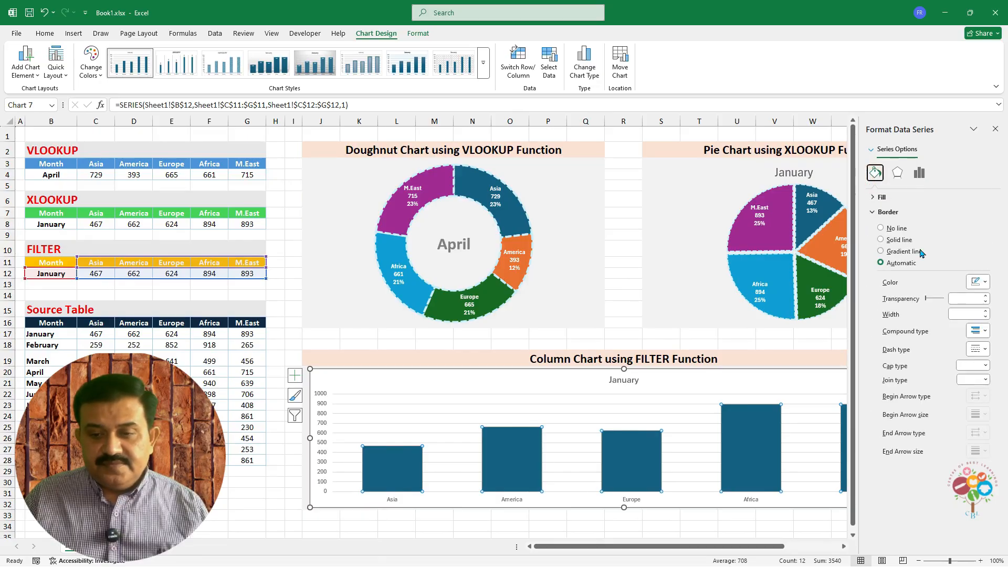
pyautogui.click(882, 198)
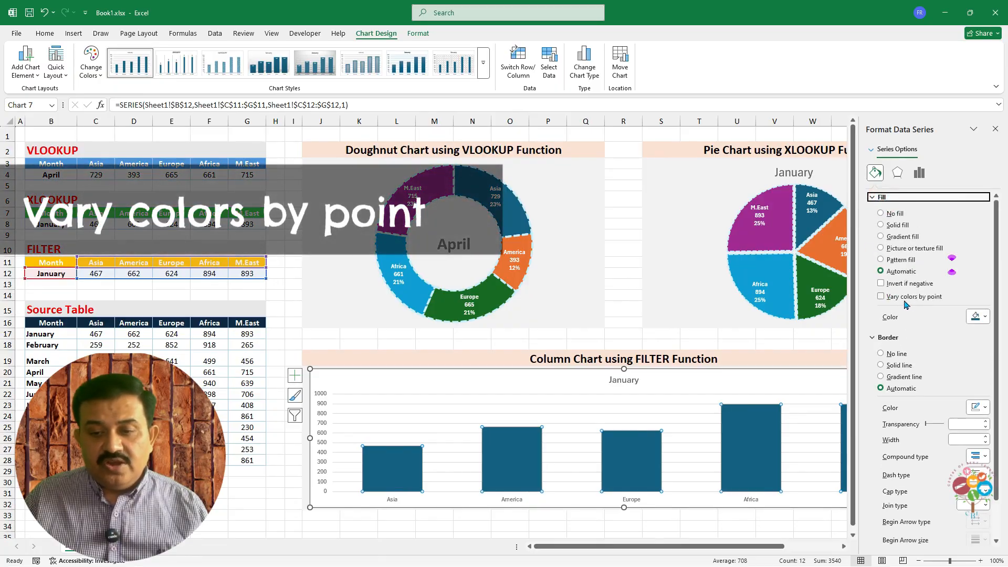
pyautogui.click(882, 297)
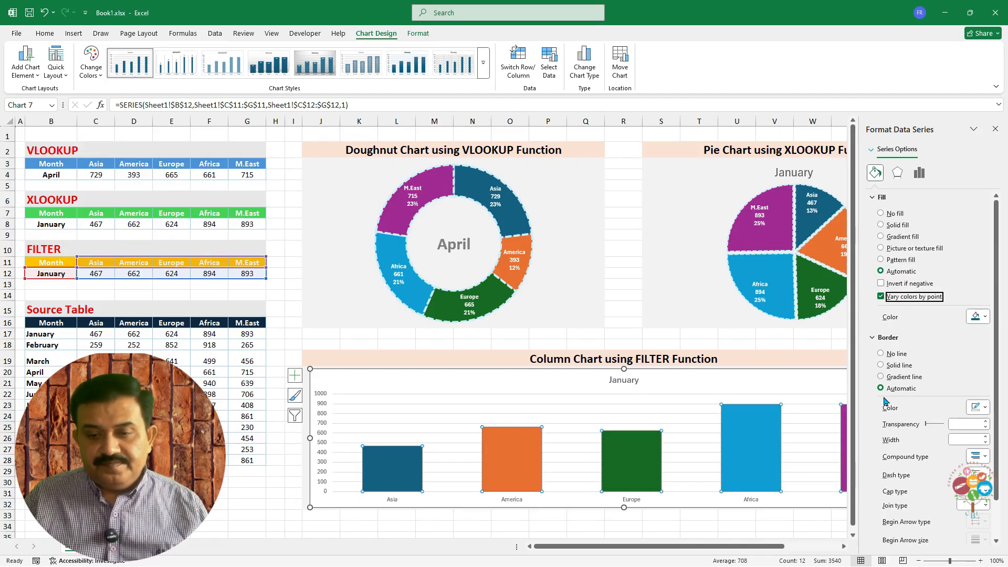
pyautogui.click(295, 376)
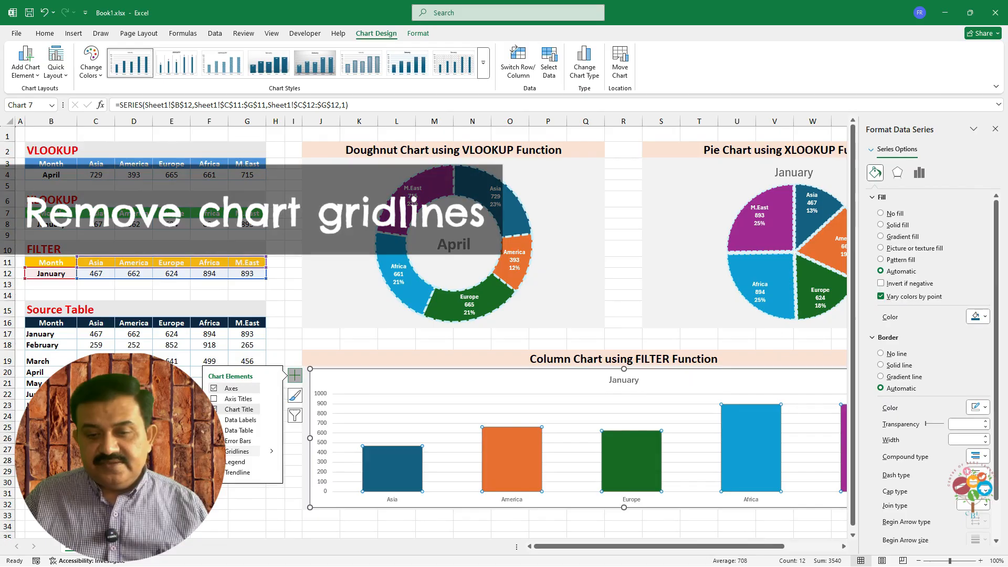
pyautogui.click(214, 452)
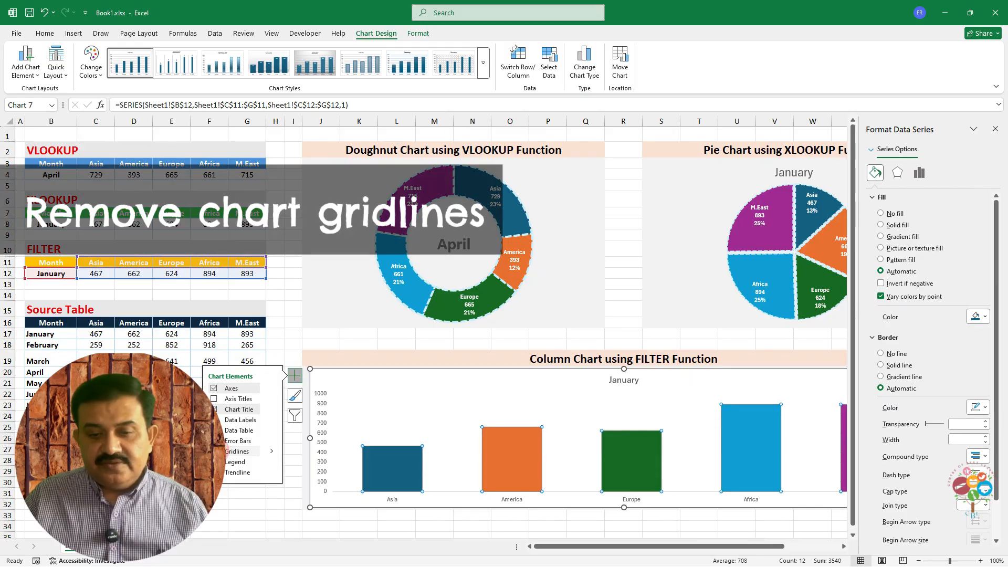
# Remove the fill and the outline from the column chart's chart area and deselect the chart.
pyautogui.rightClick(333, 376)
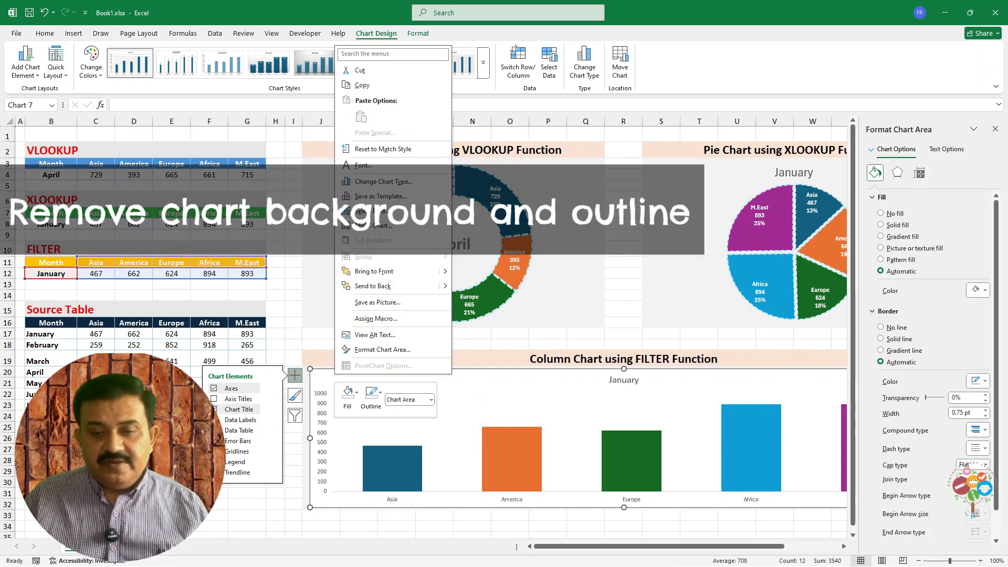
pyautogui.click(347, 404)
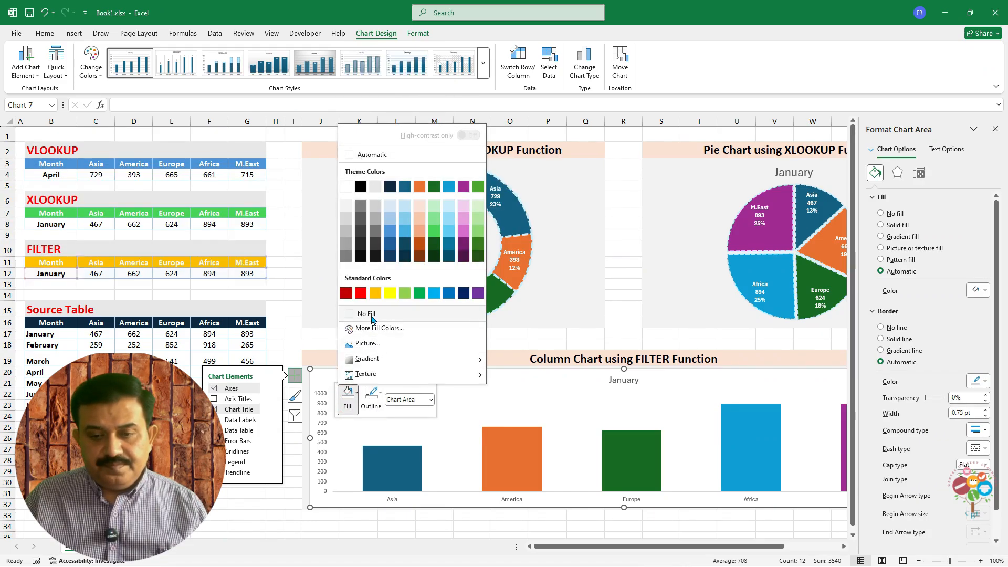
pyautogui.click(371, 315)
pyautogui.click(371, 399)
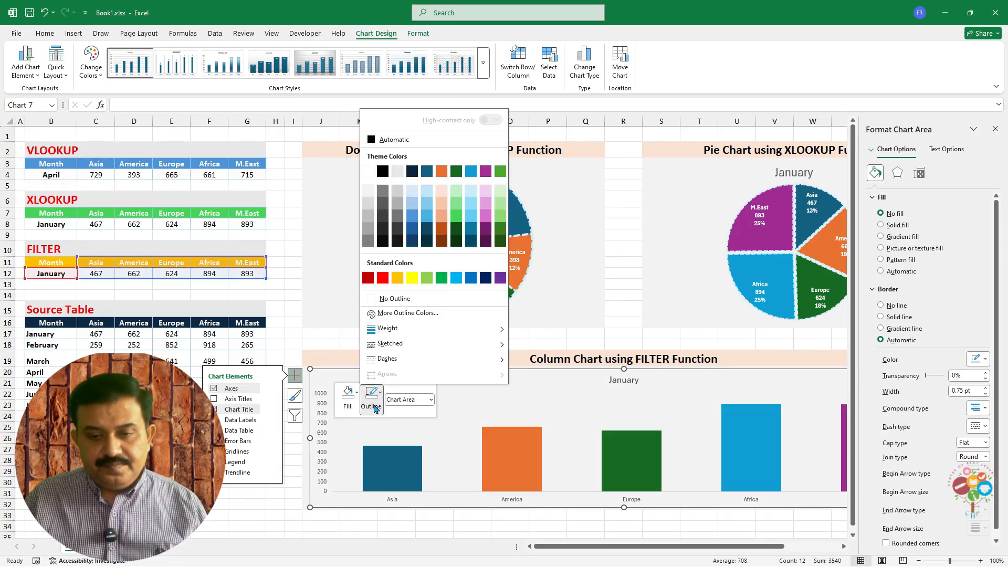
pyautogui.click(383, 299)
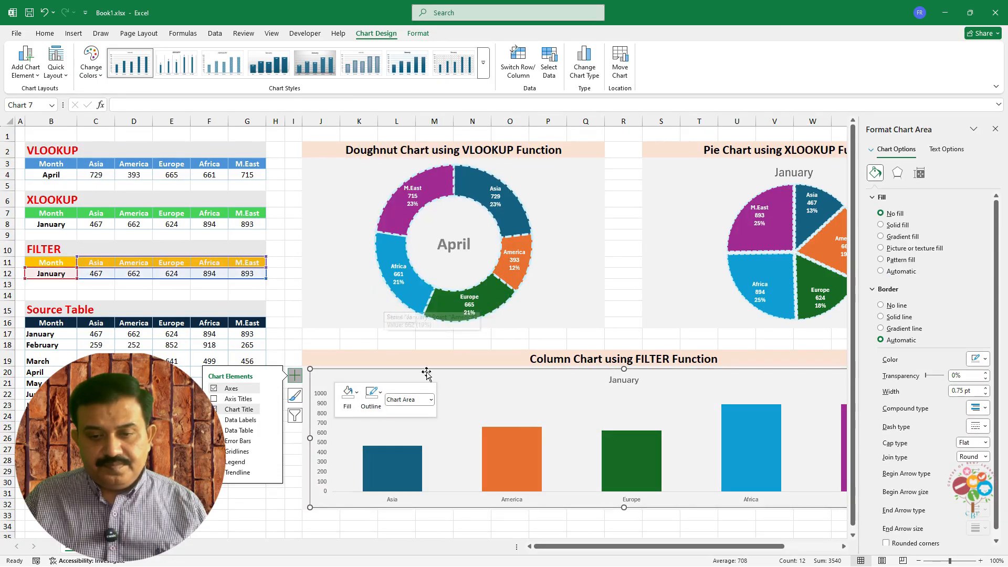
pyautogui.click(479, 357)
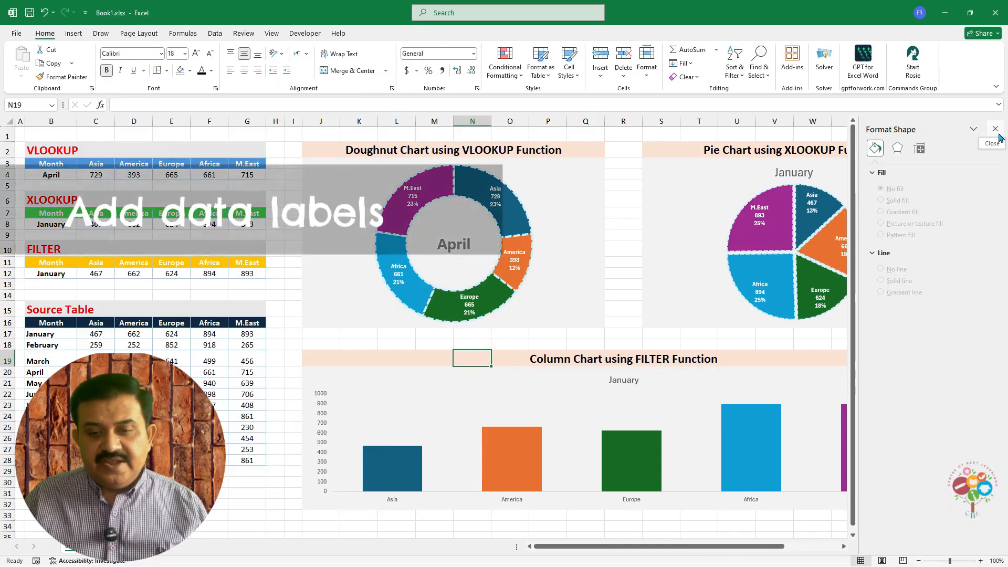
# Add data labels at the Outside End position to the column chart's series.
pyautogui.click(510, 449)
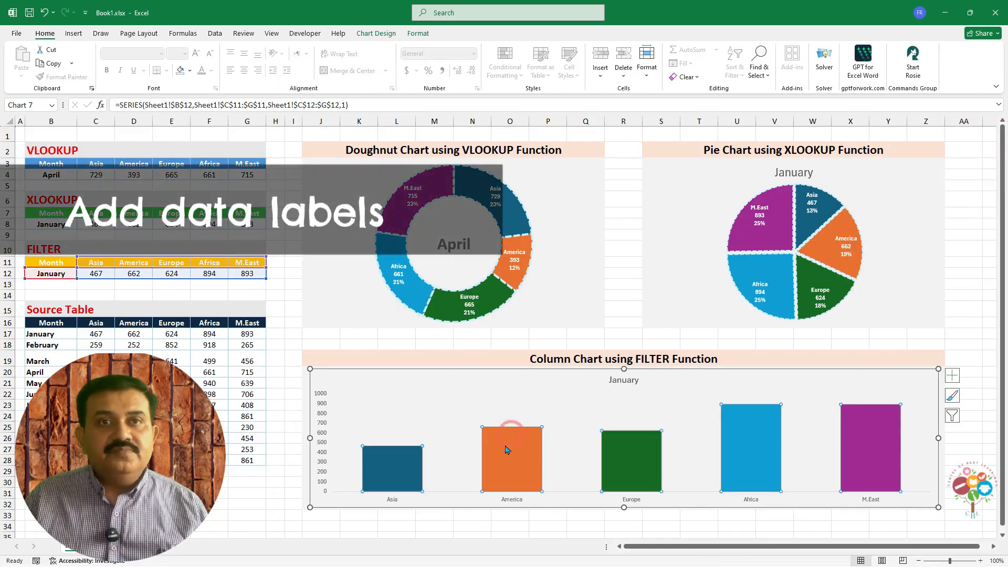
pyautogui.click(369, 35)
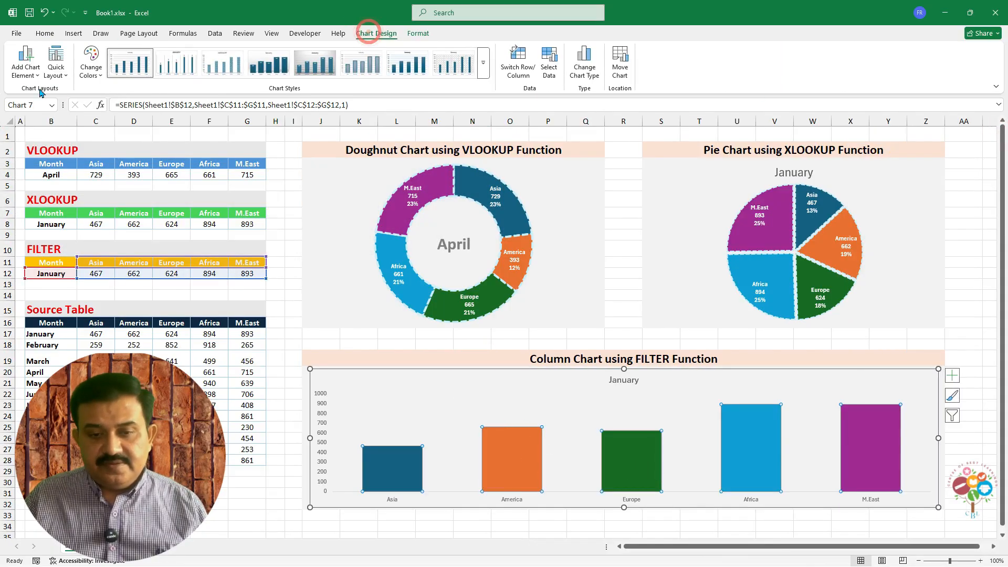
pyautogui.click(25, 64)
pyautogui.moveTo(54, 137)
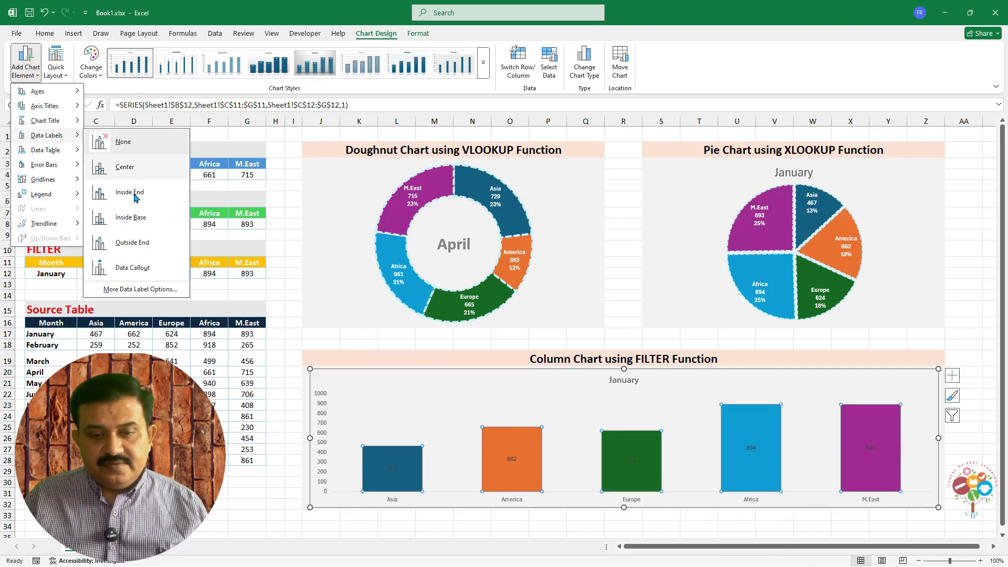
pyautogui.click(134, 242)
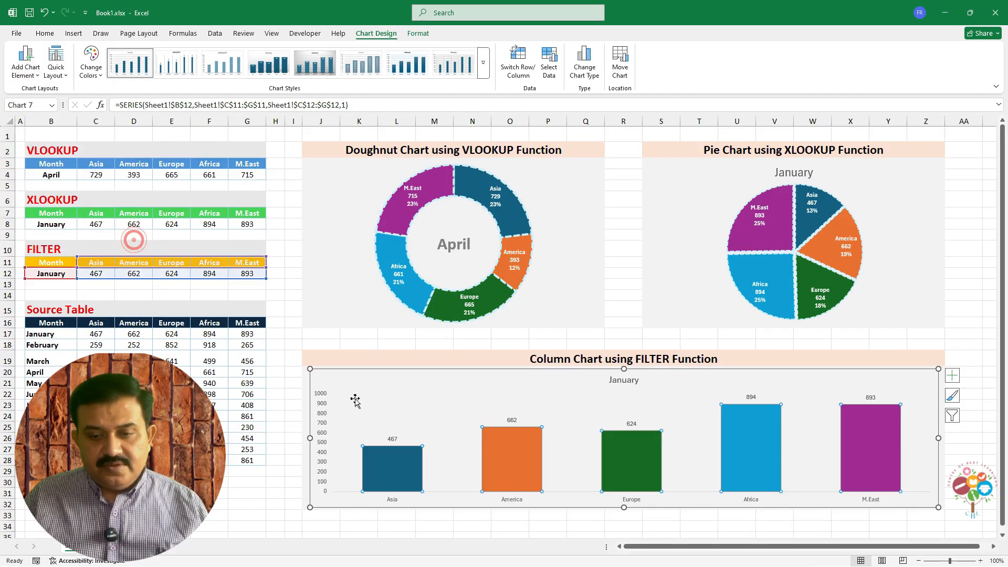
# Change the shape of the column chart's data labels to a down-arrow callout.
pyautogui.click(509, 420)
pyautogui.rightClick(510, 421)
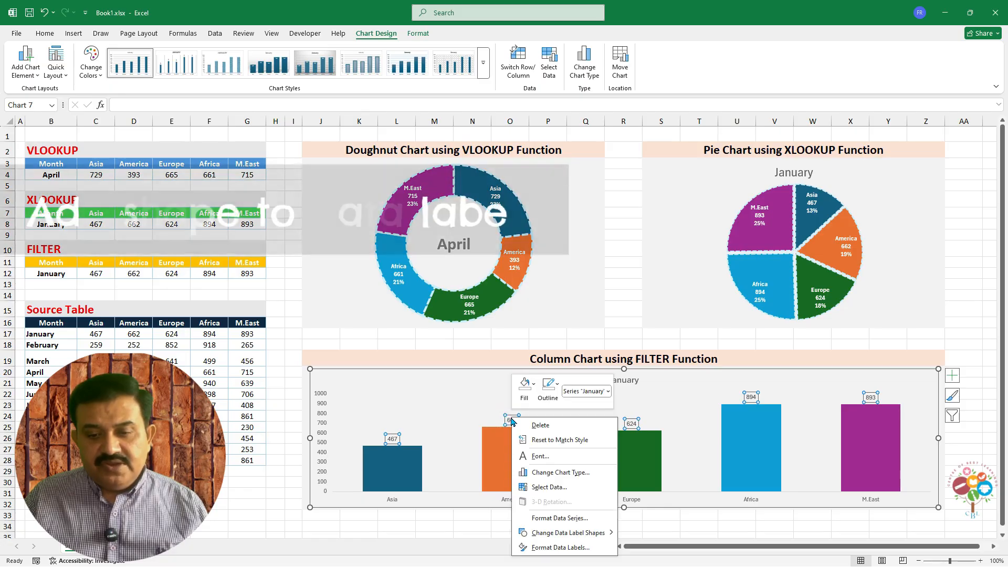
pyautogui.moveTo(611, 533)
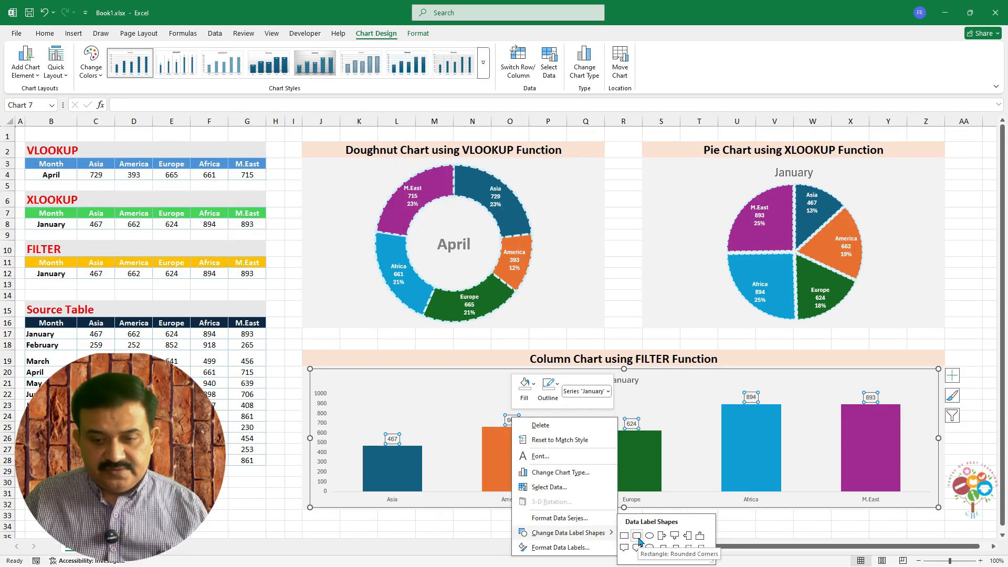
pyautogui.click(676, 536)
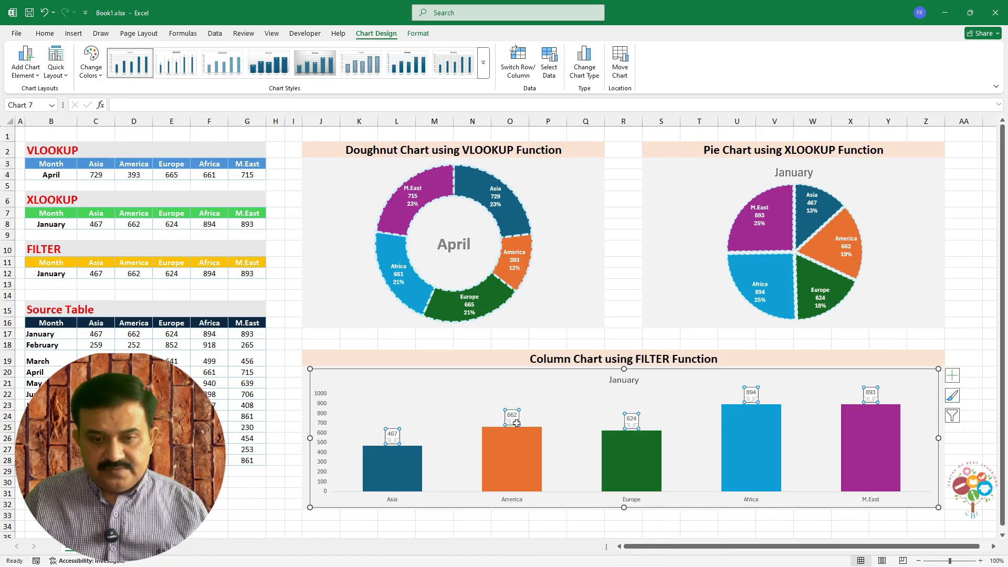
# Fill the data labels with dark blue and make their text white, bold and size 12.
pyautogui.click(44, 33)
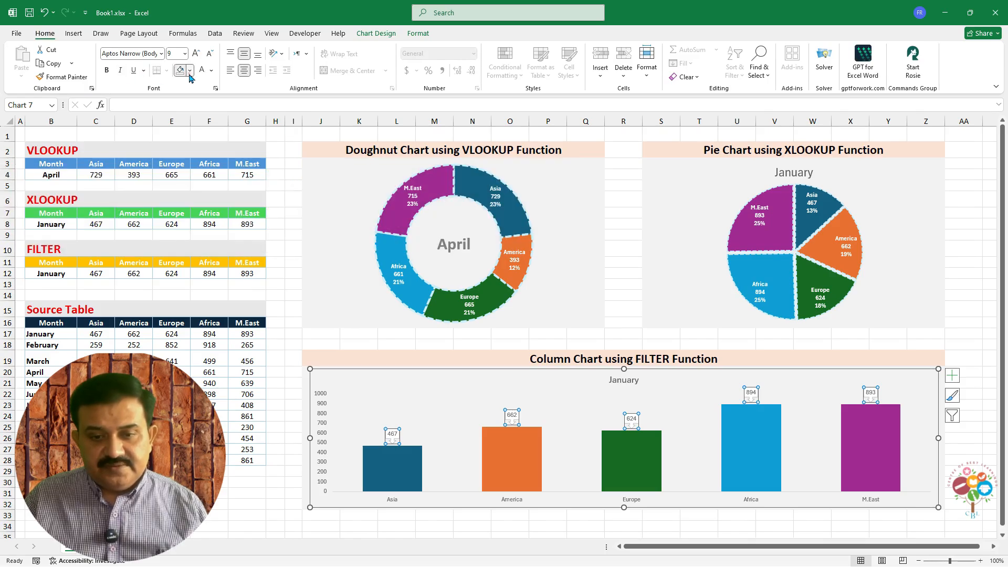
pyautogui.click(189, 71)
pyautogui.click(197, 139)
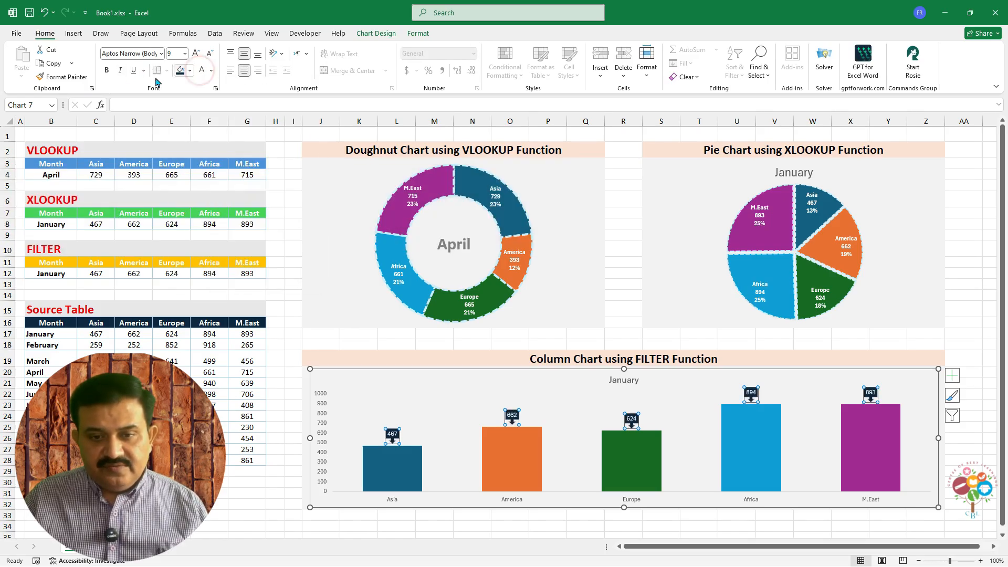
pyautogui.click(196, 53)
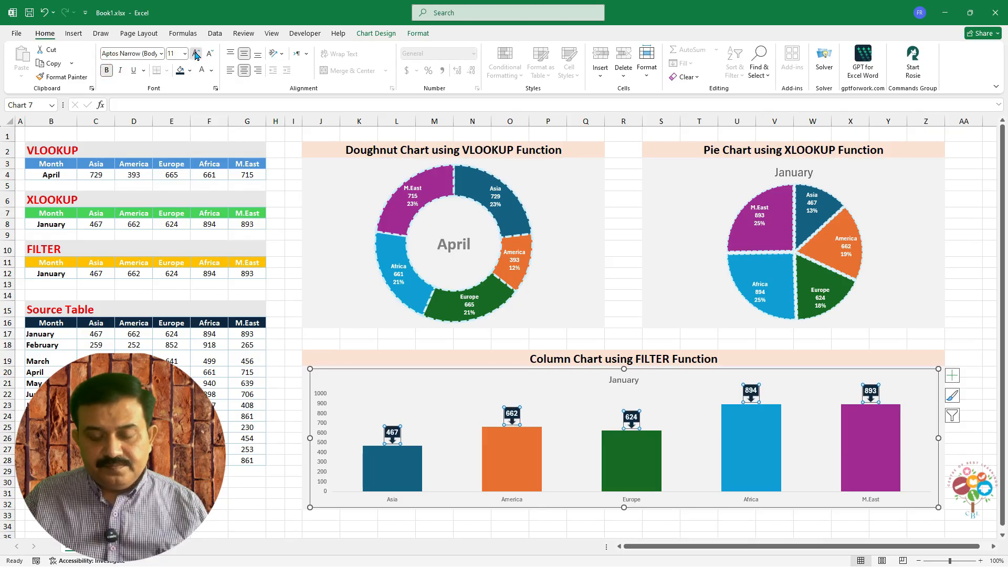
pyautogui.click(197, 53)
pyautogui.click(196, 53)
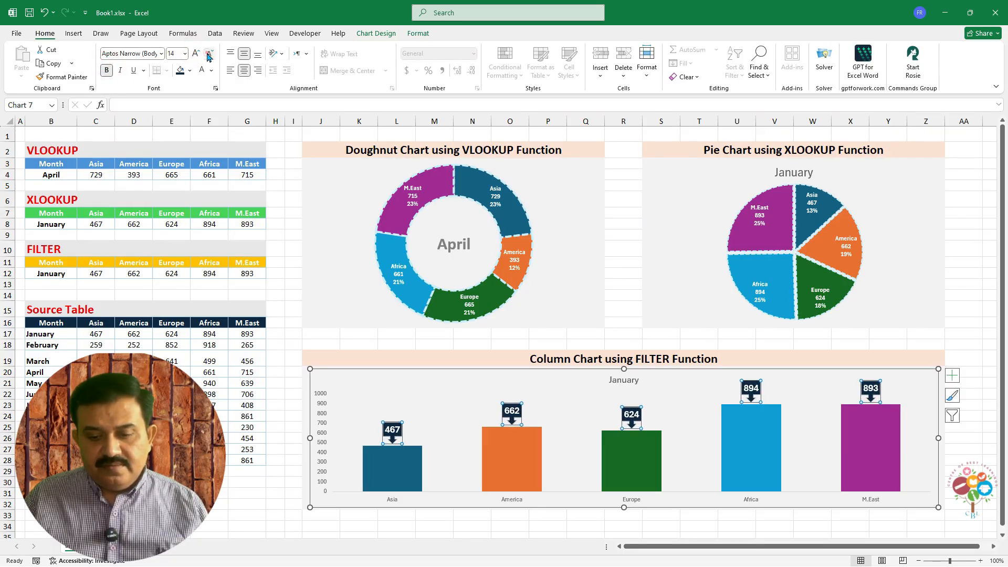
pyautogui.click(209, 55)
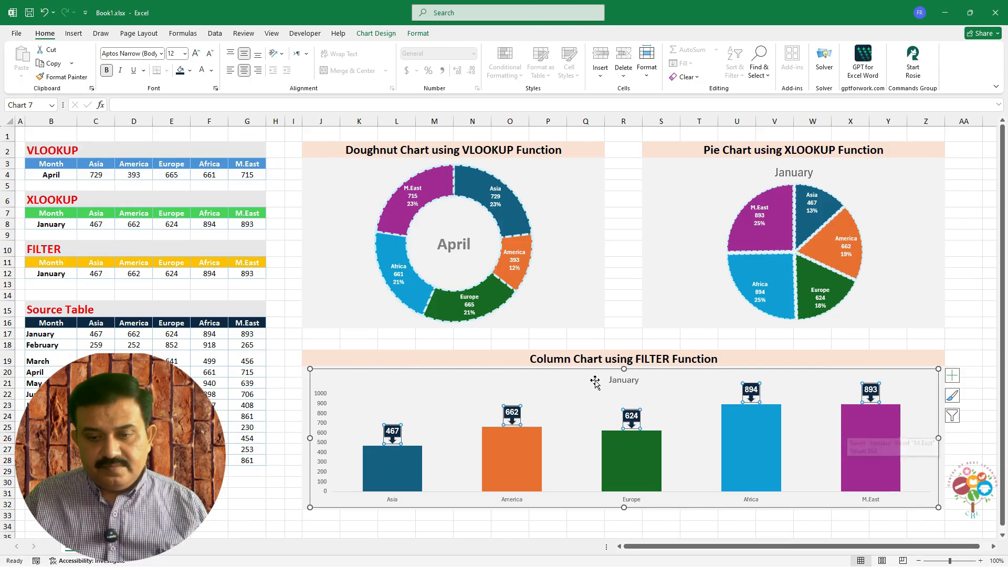
# Give the column chart's title a blue fill and white text at size 20, and deselect the chart.
pyautogui.click(619, 379)
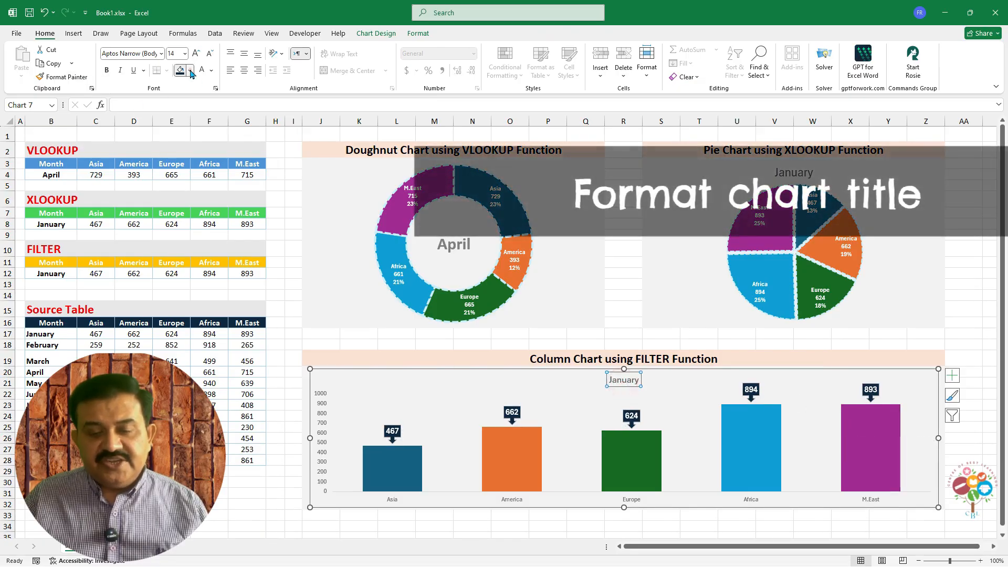
pyautogui.click(189, 71)
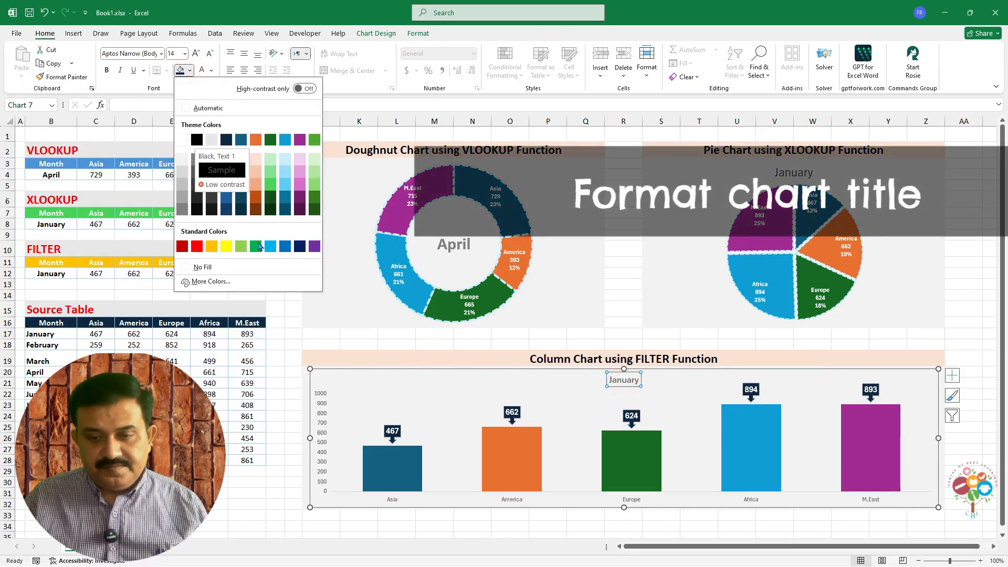
pyautogui.click(286, 247)
pyautogui.click(212, 70)
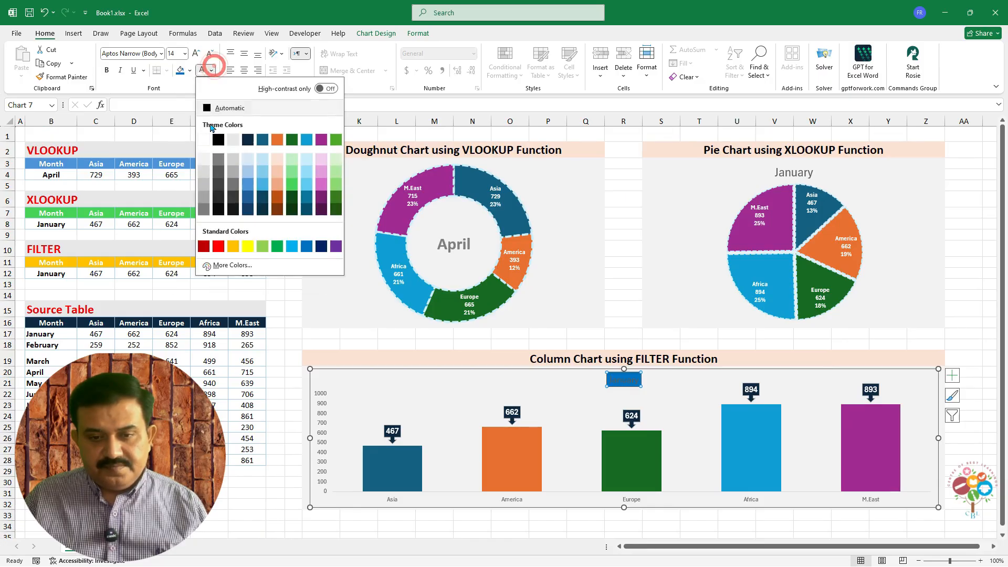
pyautogui.click(203, 139)
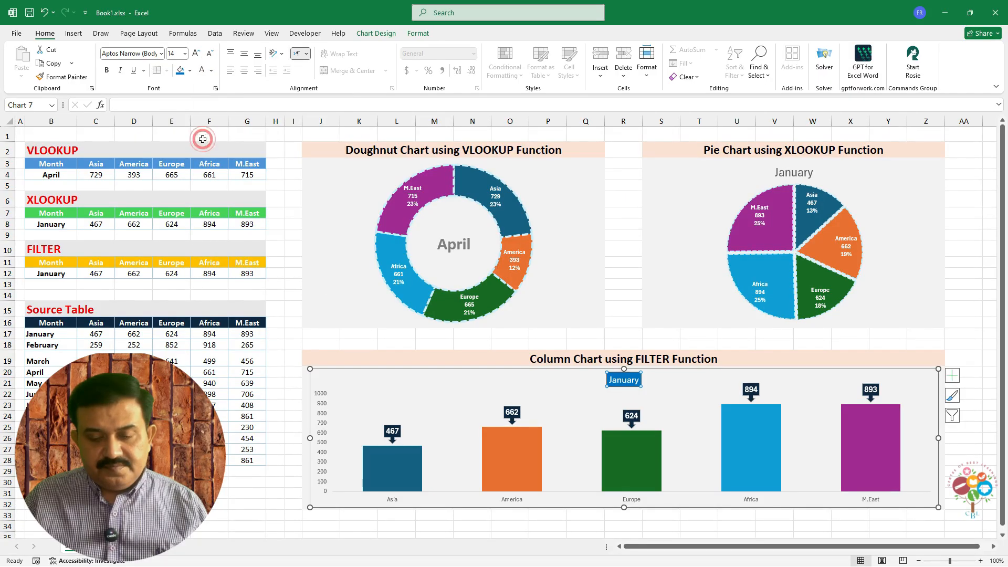
pyautogui.click(195, 53)
pyautogui.click(196, 53)
pyautogui.click(195, 53)
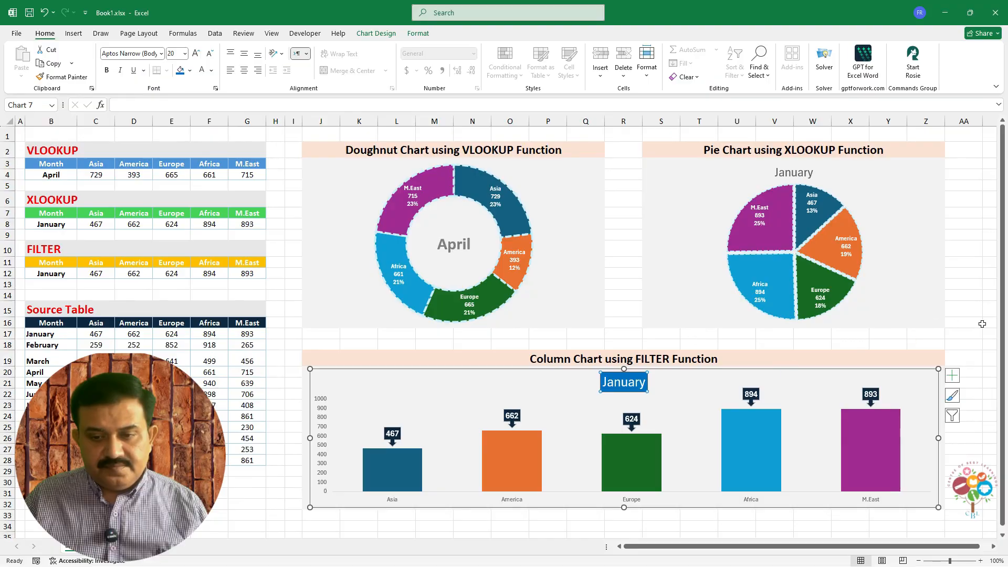
pyautogui.click(963, 323)
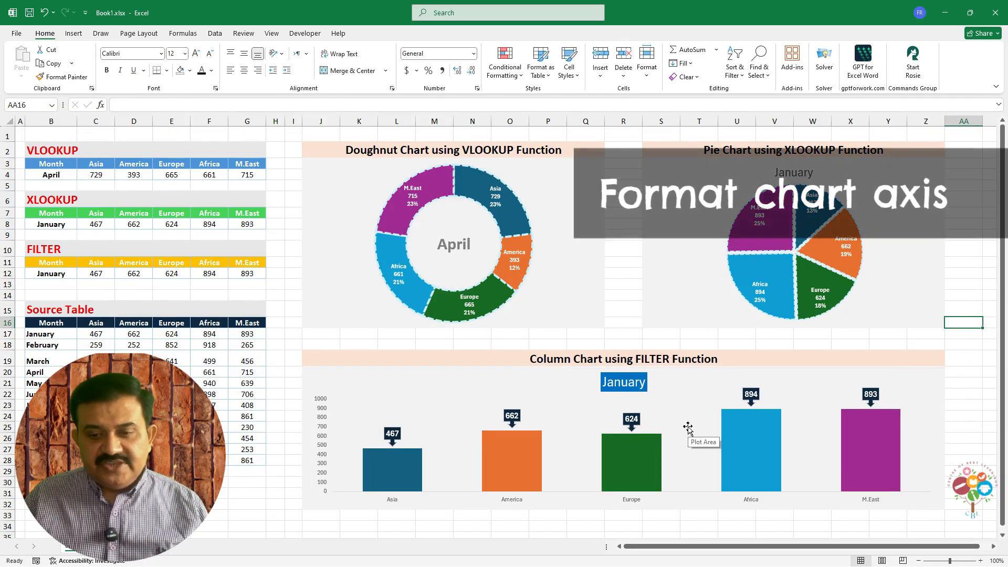
# Enlarge and bold the column chart's category axis labels, and choose April as the FILTER table's month in cell B12.
pyautogui.click(629, 502)
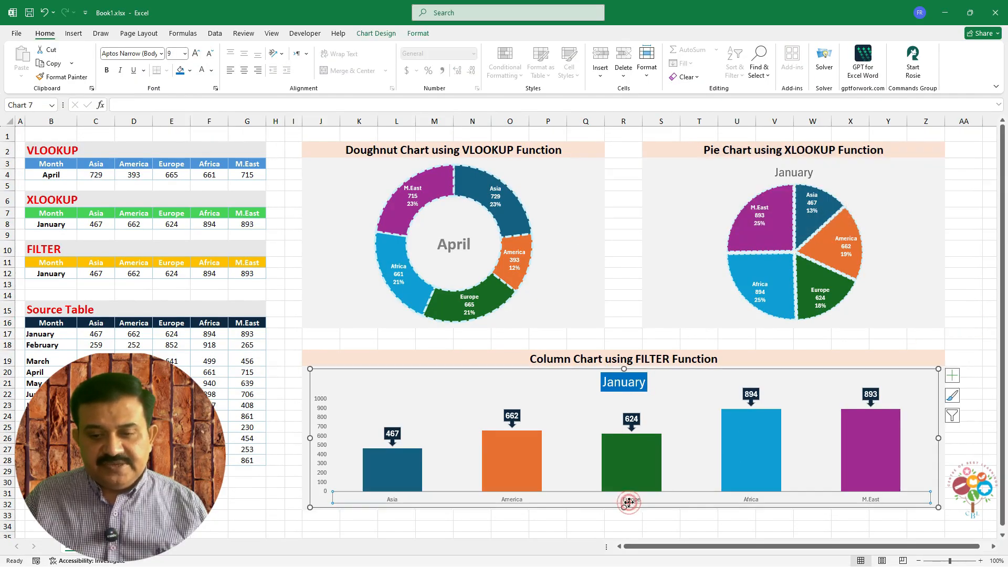
pyautogui.click(195, 53)
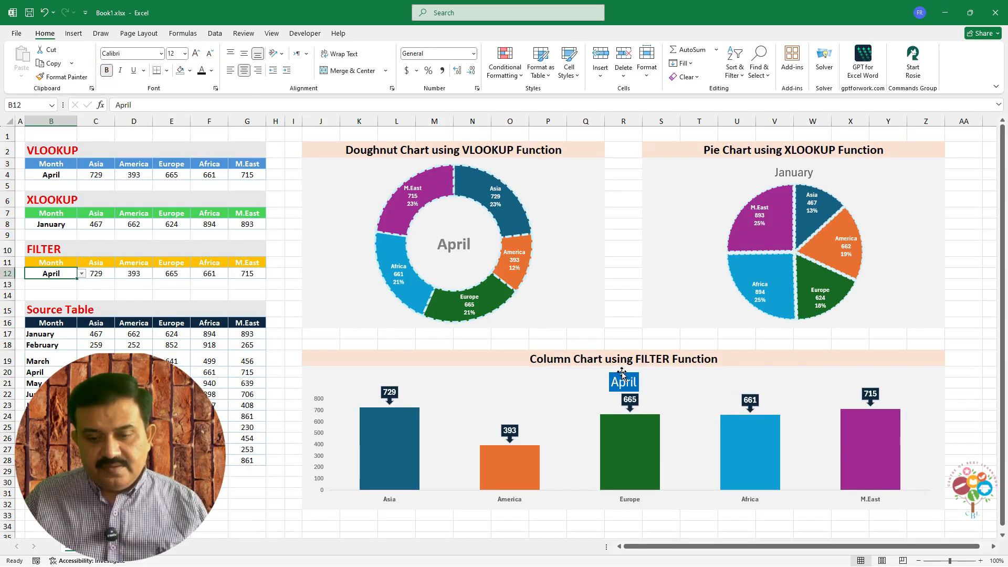
# Move the column chart's title to the upper-left corner of the chart, above the value axis.
pyautogui.click(623, 373)
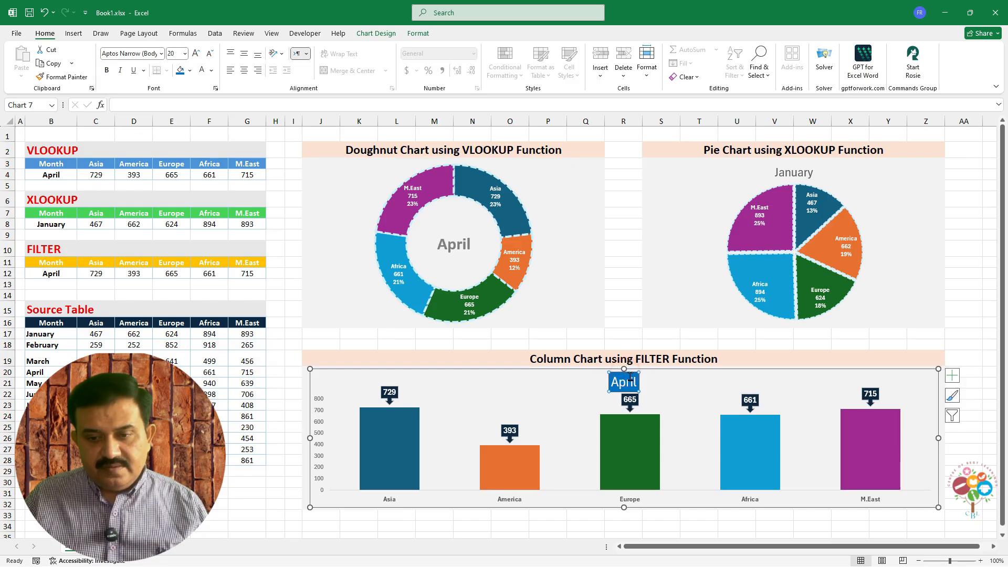
pyautogui.moveTo(633, 373); pyautogui.dragTo(335, 372)
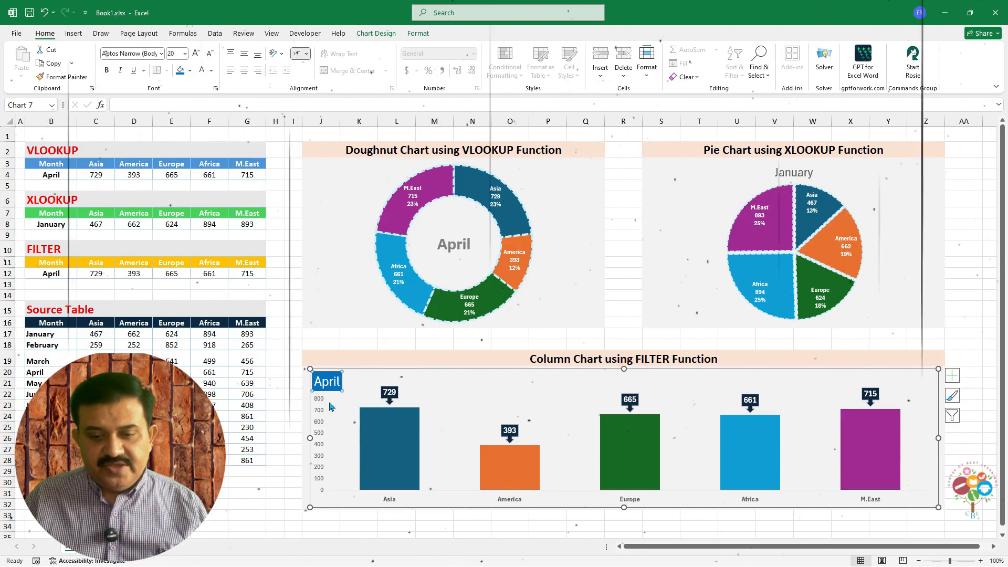
# Deselect the column chart, and switch the VLOOKUP table's month in cell B4 to February and then to May.
pyautogui.click(291, 342)
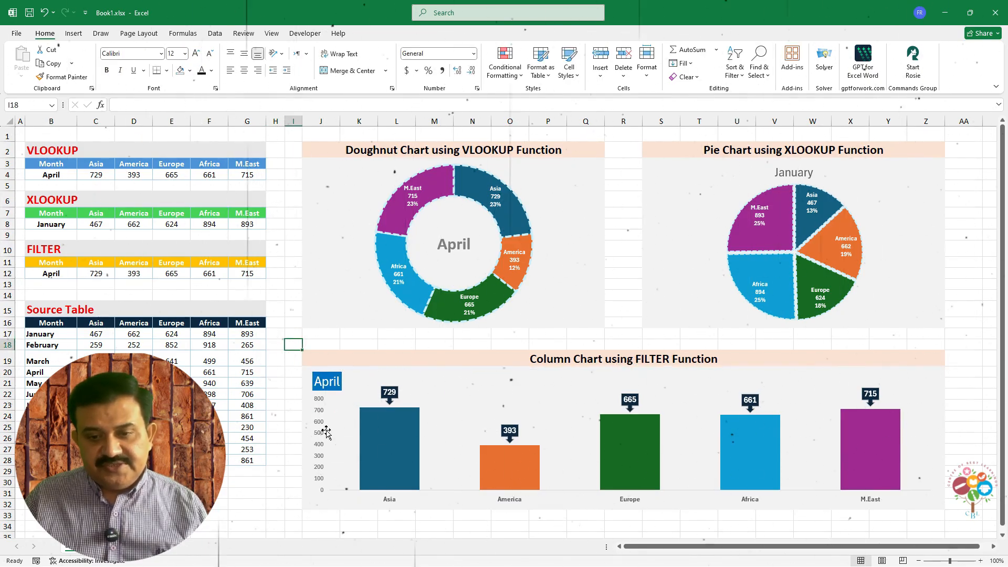
pyautogui.click(61, 166)
pyautogui.click(53, 175)
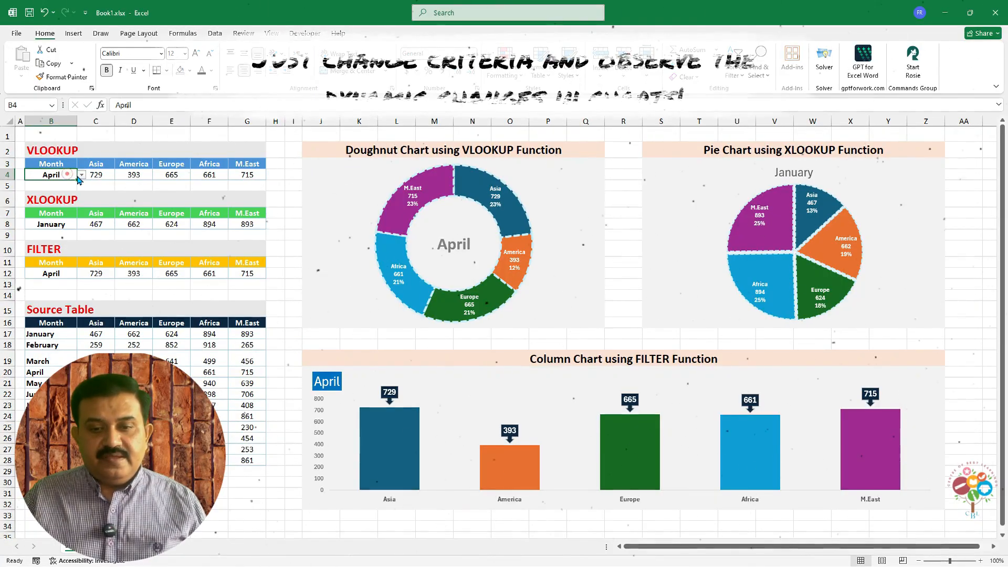
pyautogui.click(82, 174)
pyautogui.click(100, 192)
pyautogui.click(81, 175)
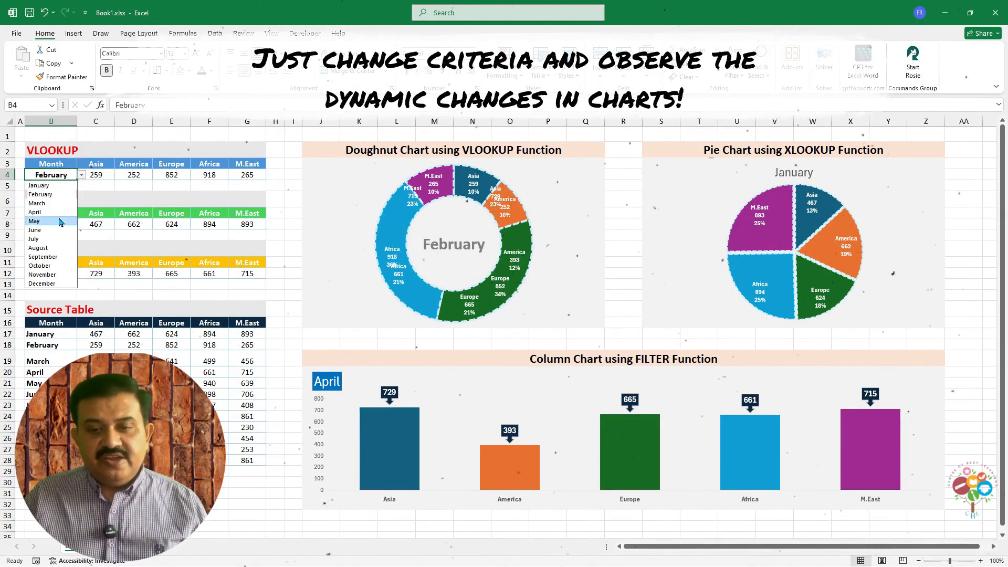
pyautogui.click(52, 219)
# Switch the XLOOKUP table's month in cell B8 to July and then to September.
pyautogui.click(63, 224)
pyautogui.click(82, 225)
pyautogui.click(67, 287)
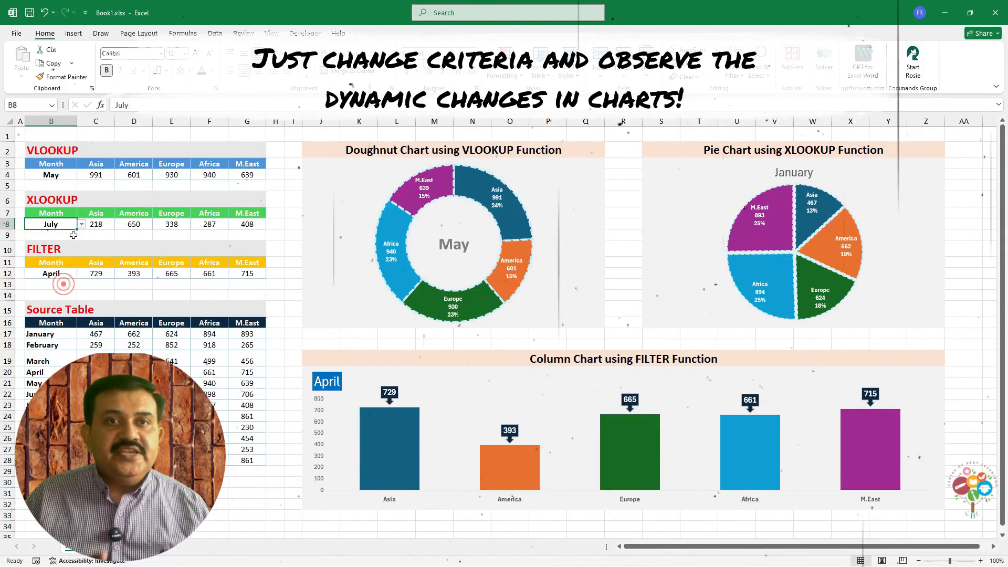
pyautogui.click(82, 224)
pyautogui.click(58, 306)
# Switch the FILTER table's month in cell B12 to July, August and finally October, then select cell B4.
pyautogui.click(56, 277)
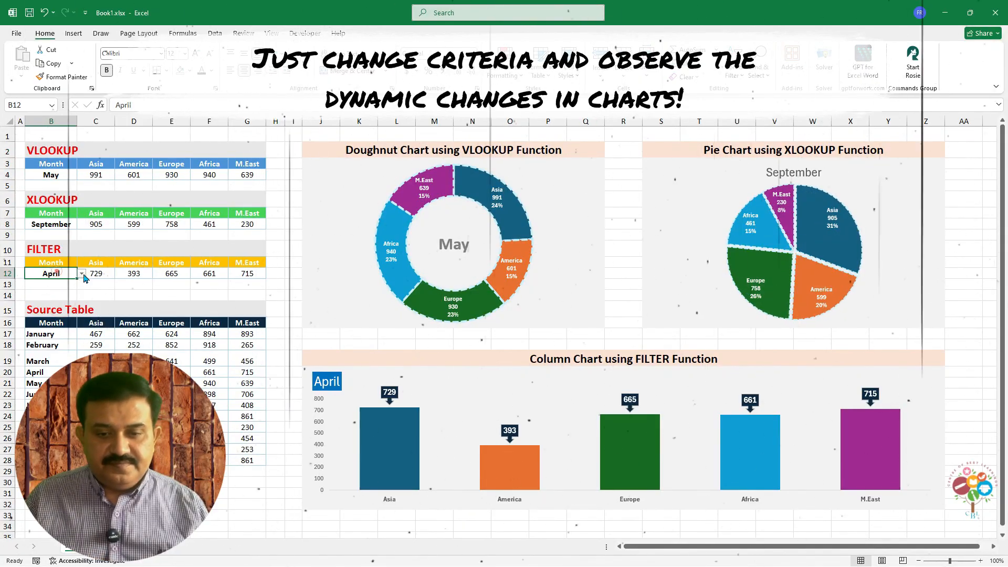
pyautogui.click(82, 274)
pyautogui.click(63, 341)
pyautogui.click(81, 274)
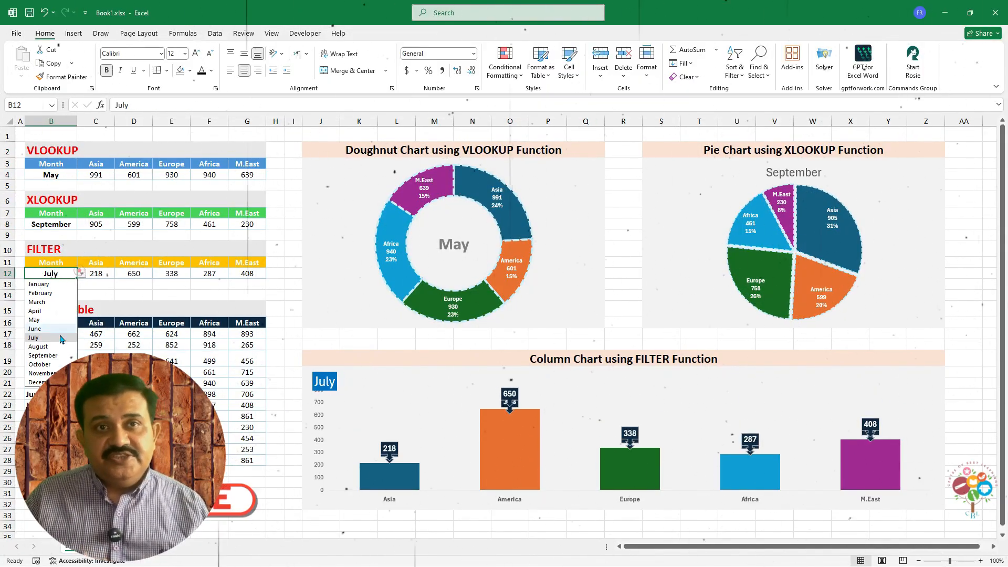
pyautogui.click(53, 352)
pyautogui.click(81, 274)
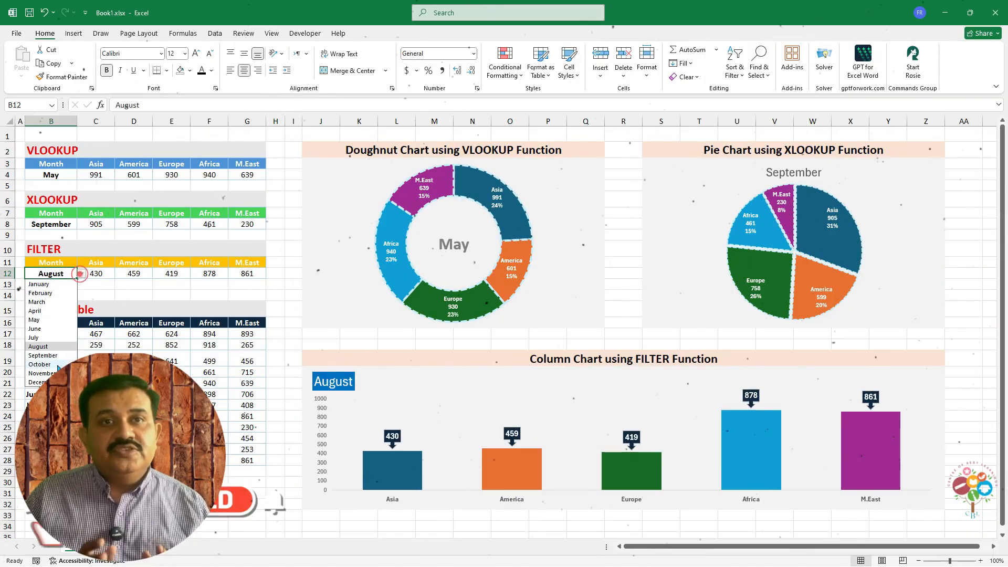
pyautogui.click(52, 363)
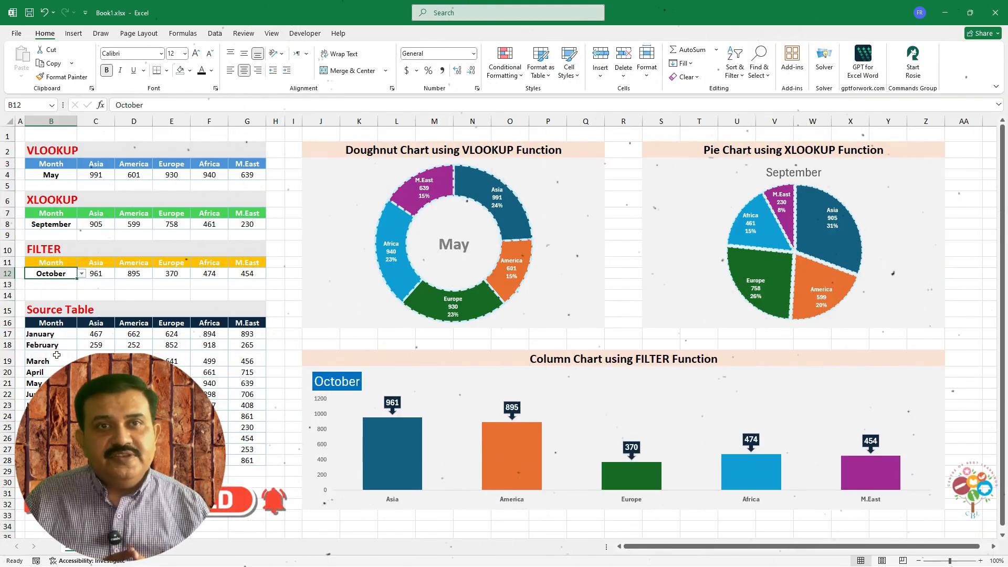
pyautogui.click(73, 173)
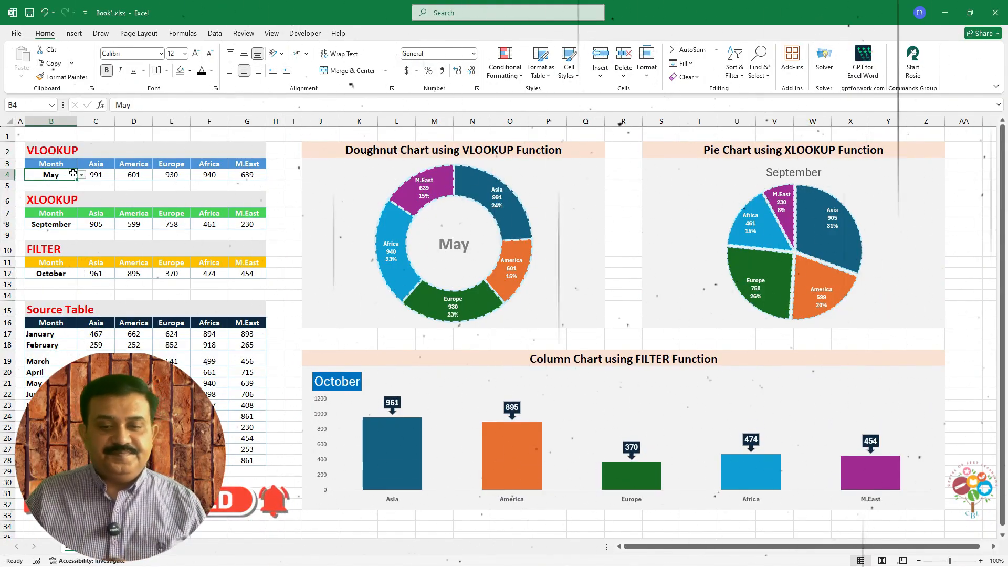